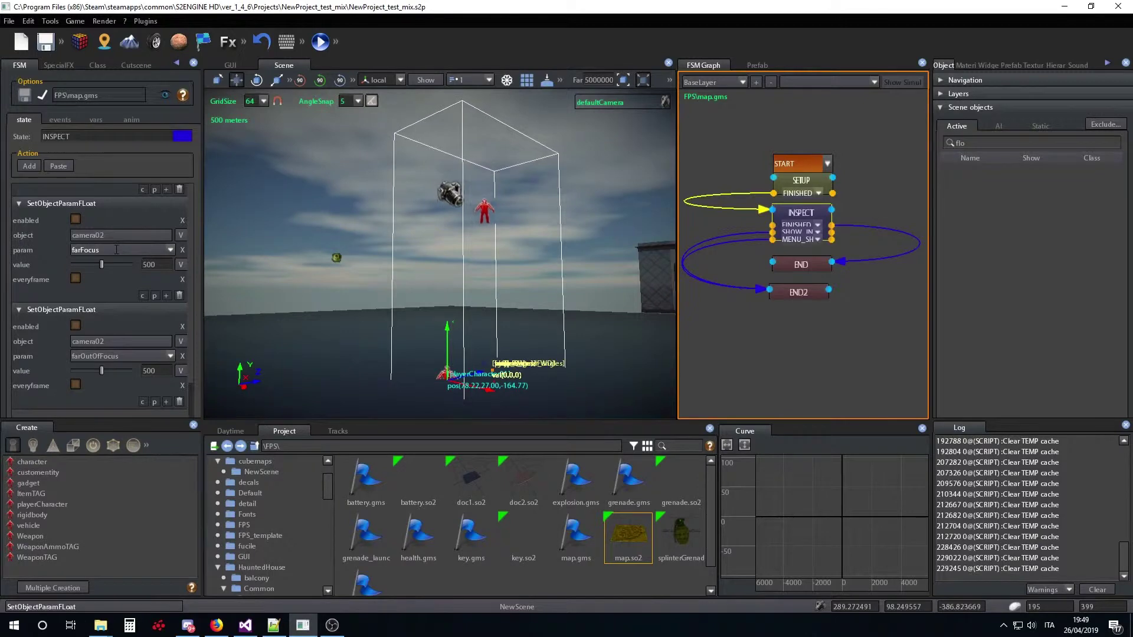
- Filter the active scene objects by "camer" and select camera02
left_click(166, 401)
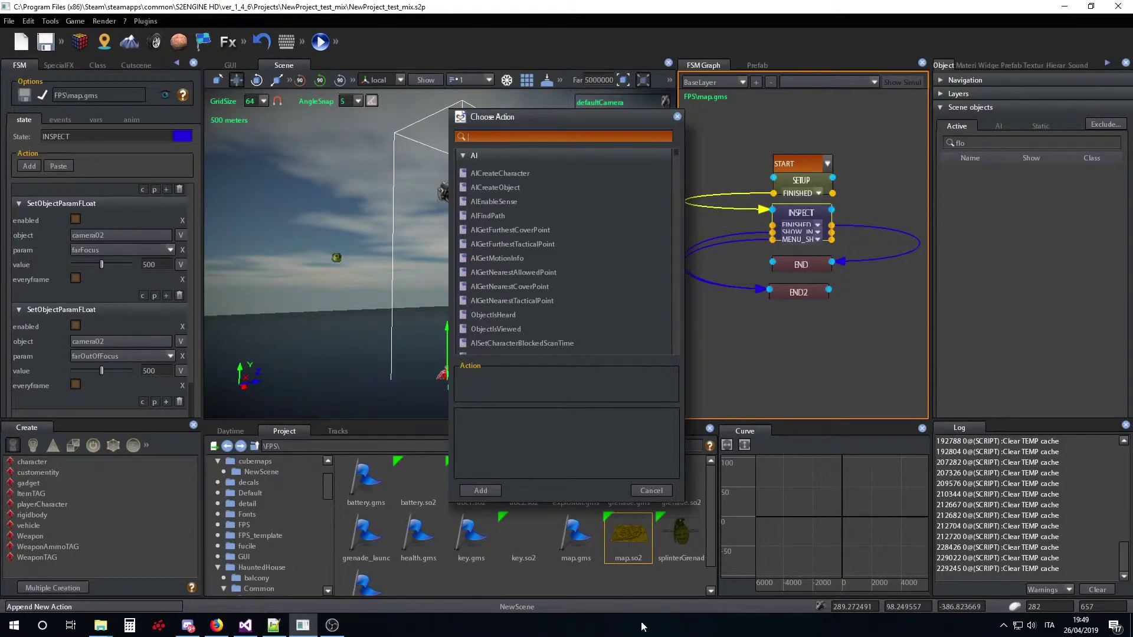
left_click(662, 490)
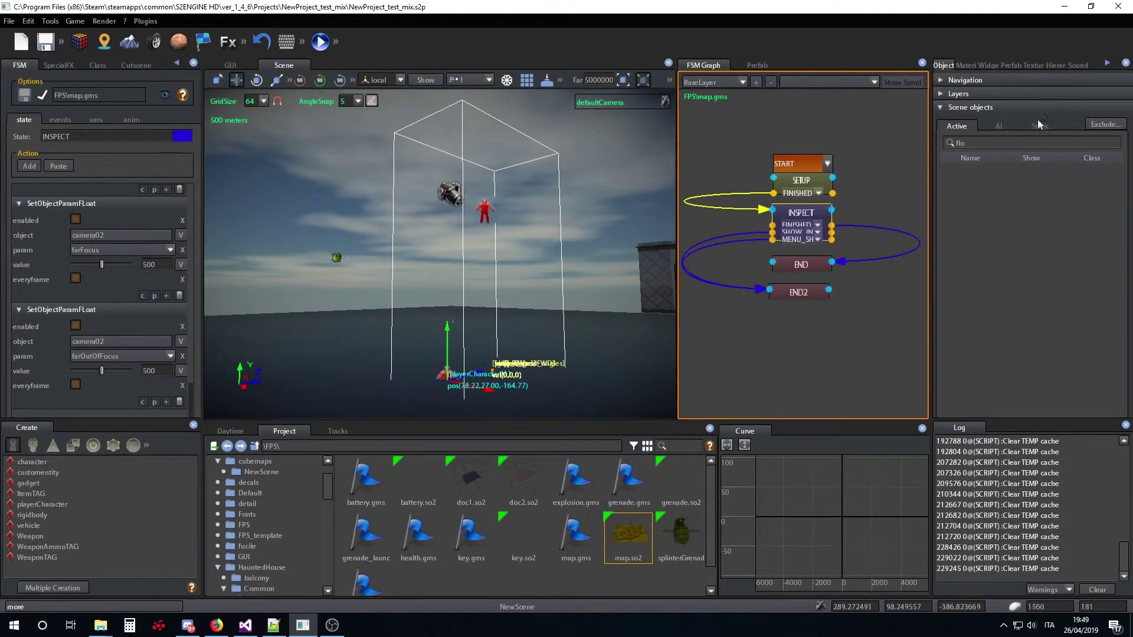
left_click(974, 143)
type("c")
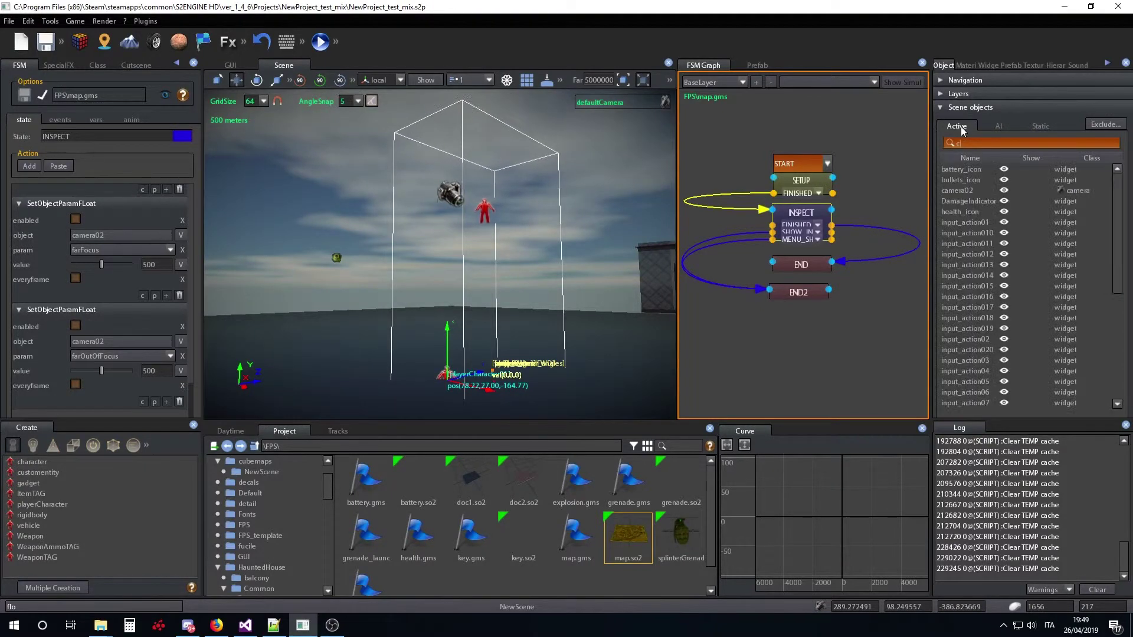
type("amer")
left_click(957, 169)
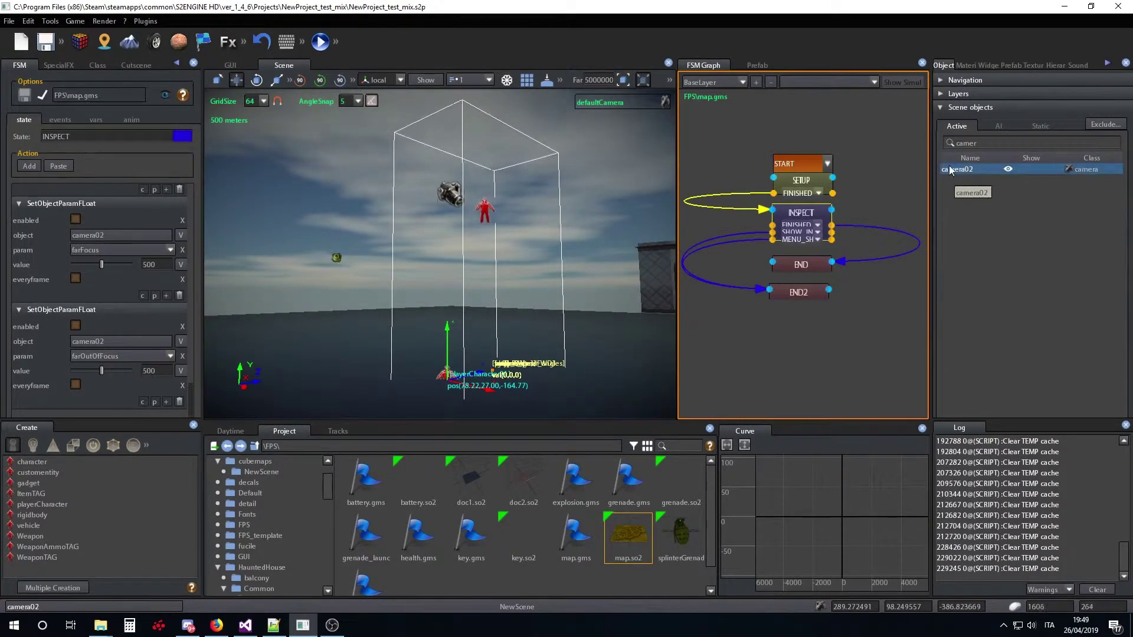
- Set cocRadius to 10 in camera02's class properties
left_click(97, 65)
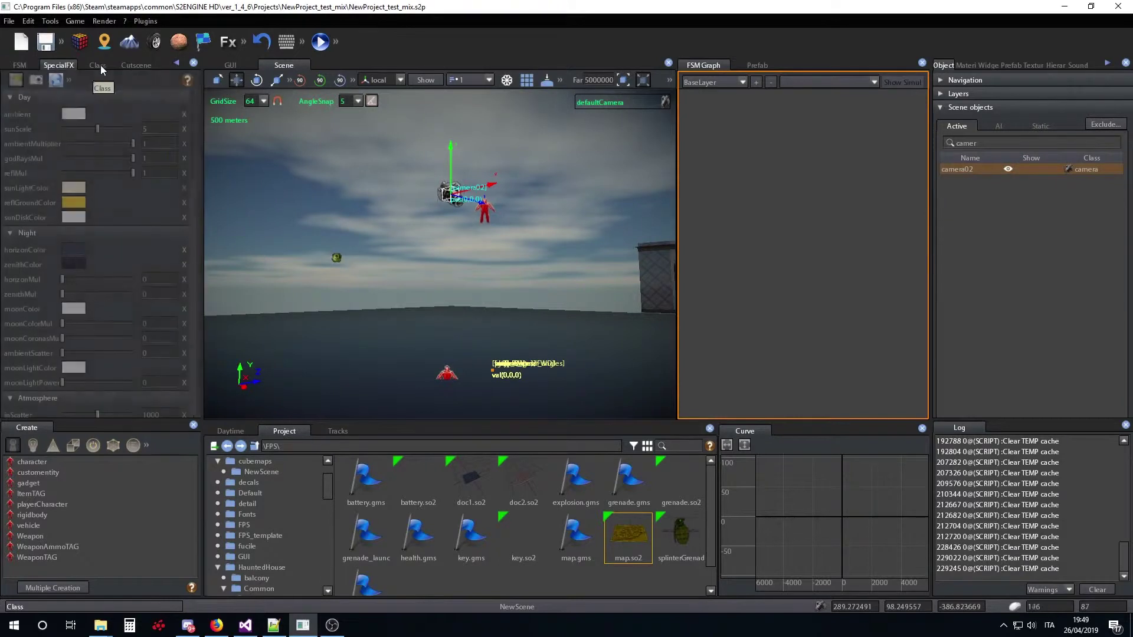
scroll(139, 253, "down", 10)
scroll(130, 285, "up", 5)
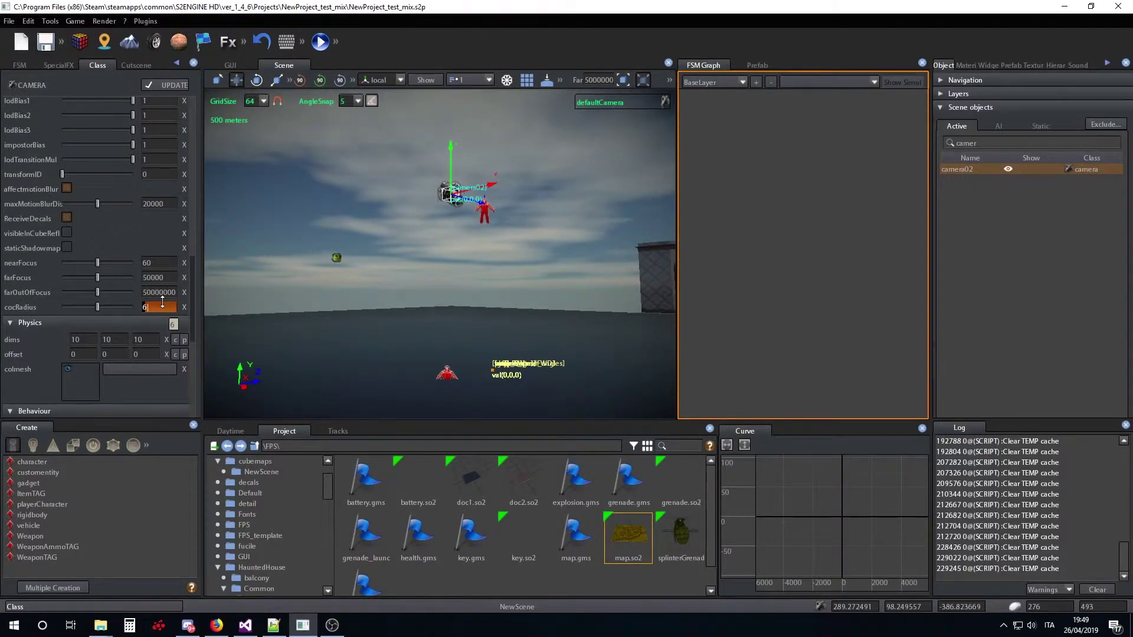
type("0")
key("Return")
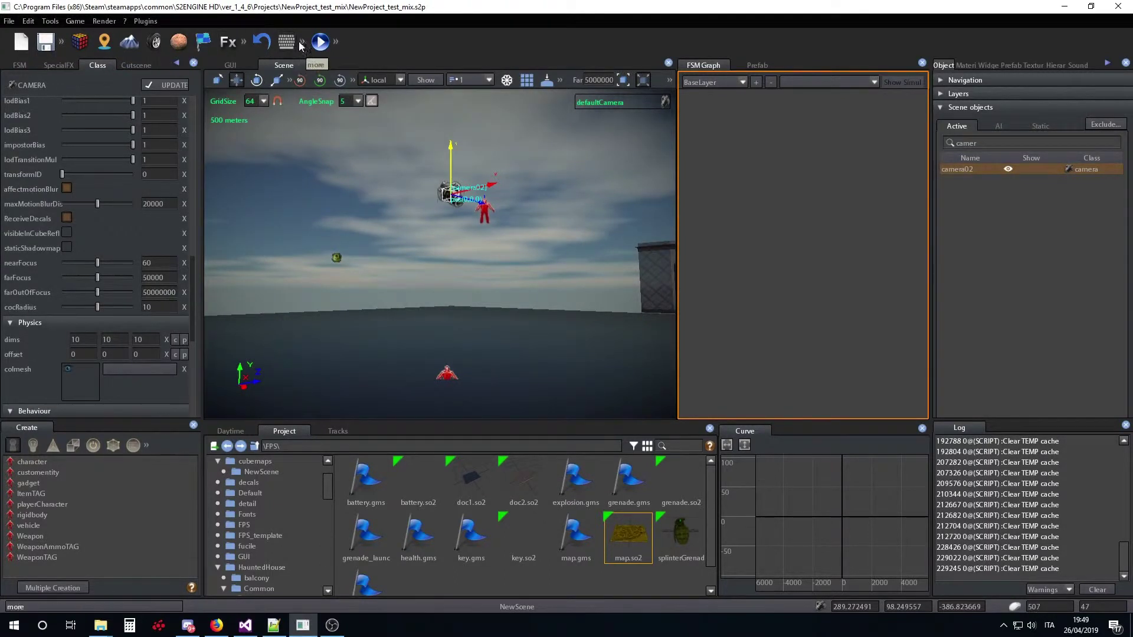
- Set Depth Of Field to high in the engine configuration and apply it
left_click(303, 43)
scroll(642, 331, "down", 5)
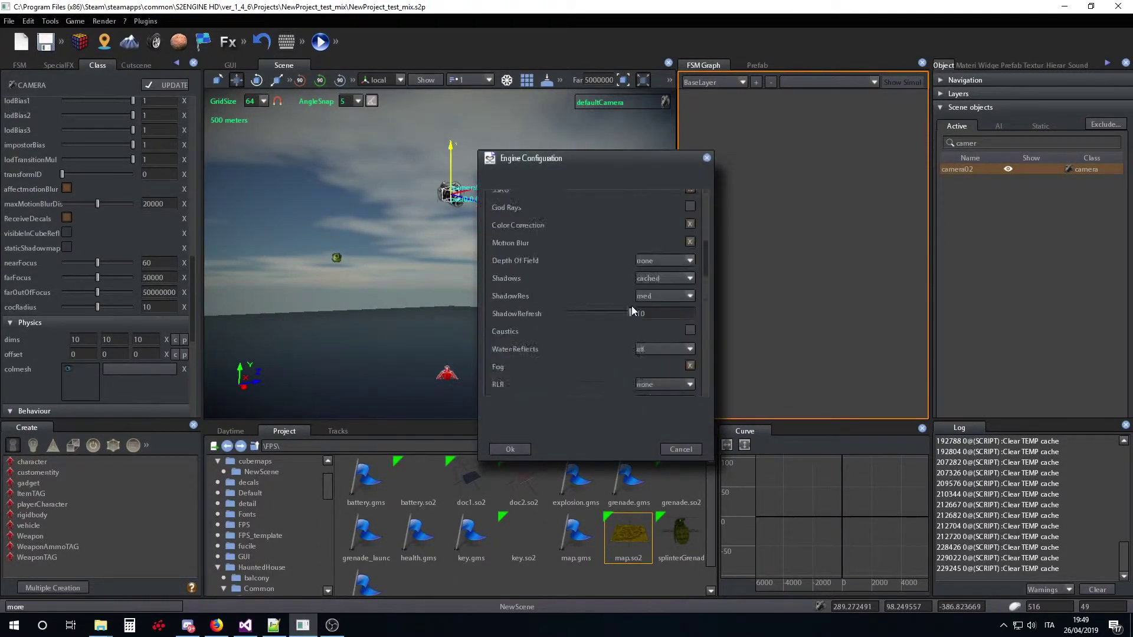
scroll(631, 308, "up", 2)
left_click(691, 260)
left_click(644, 293)
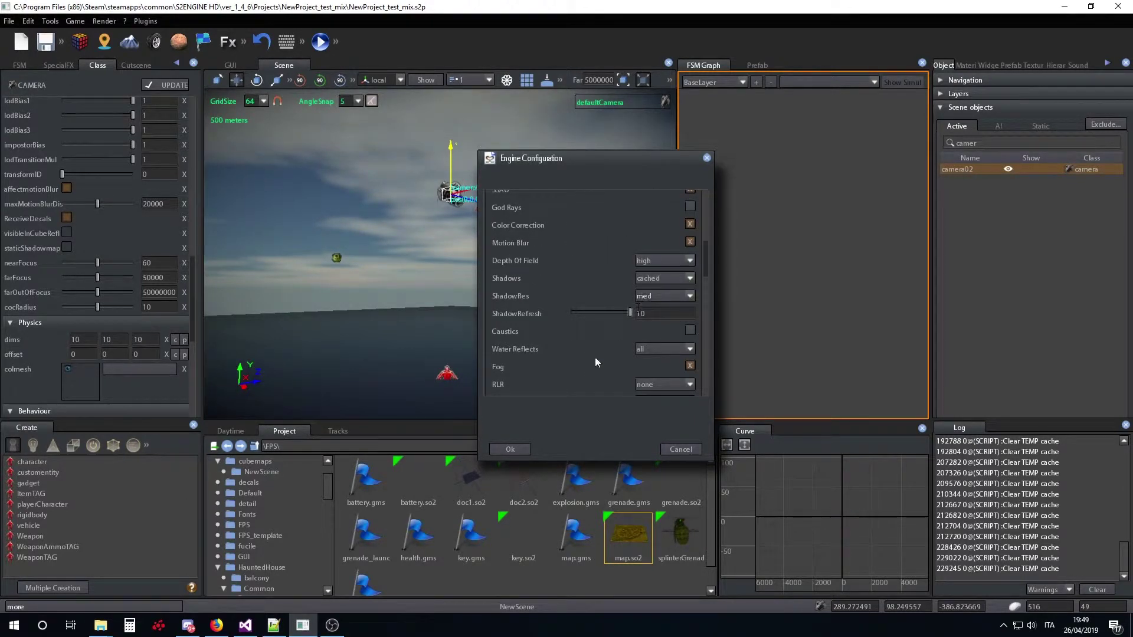
left_click(525, 449)
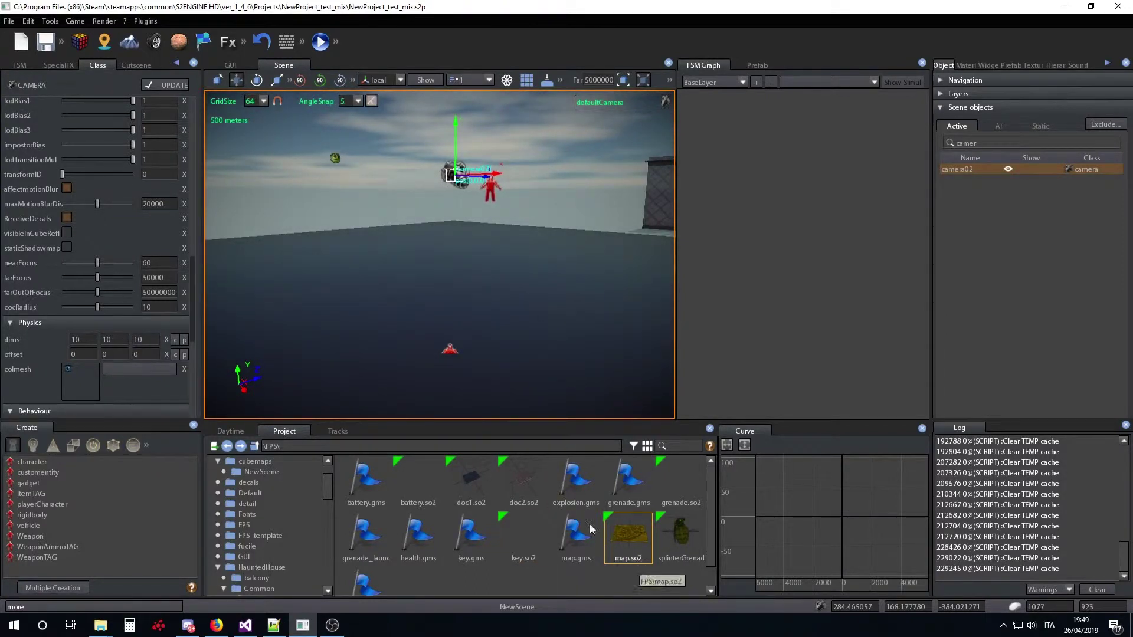
- Place the map item from the FPS_template project folder onto the floor of the scene
scroll(275, 525, "down", 3)
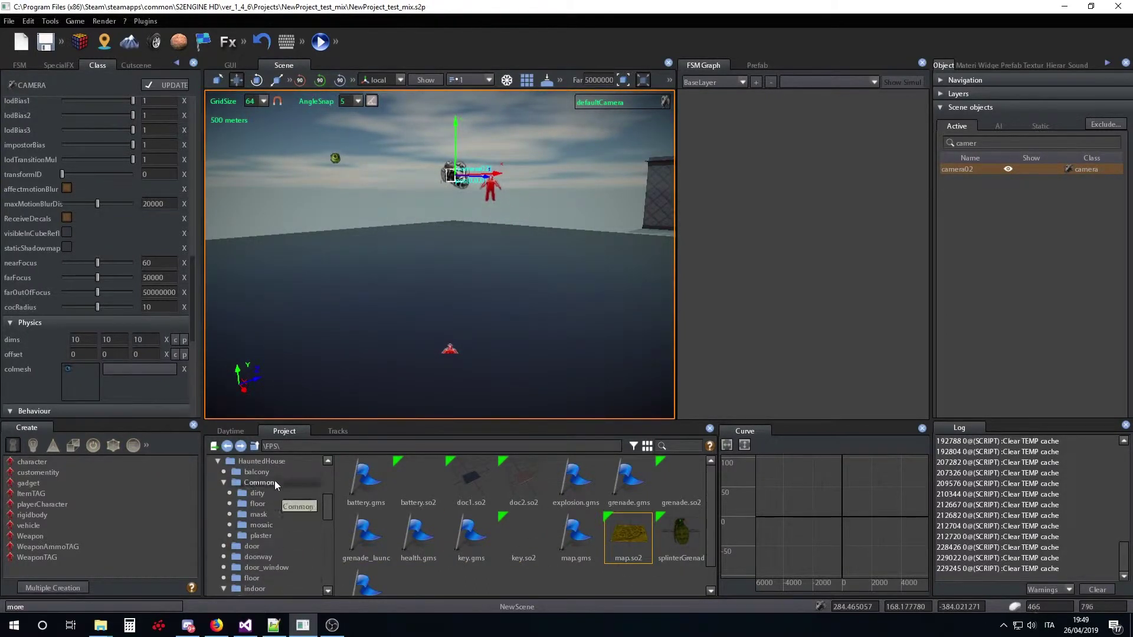
scroll(269, 516, "up", 1)
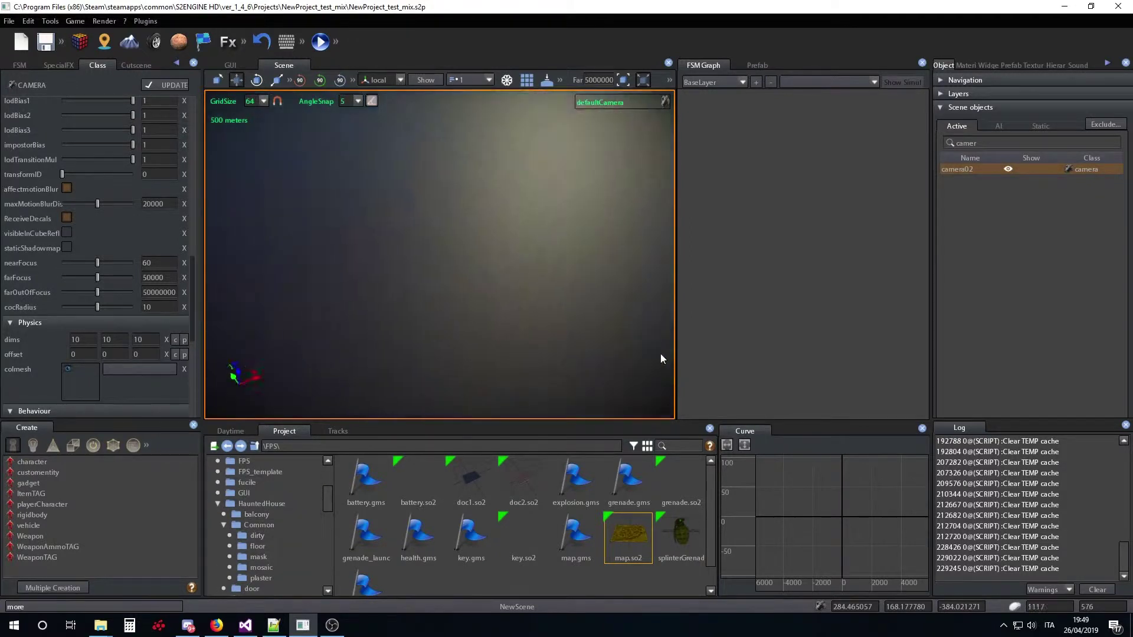
right_click_drag(661, 354, 402, 321)
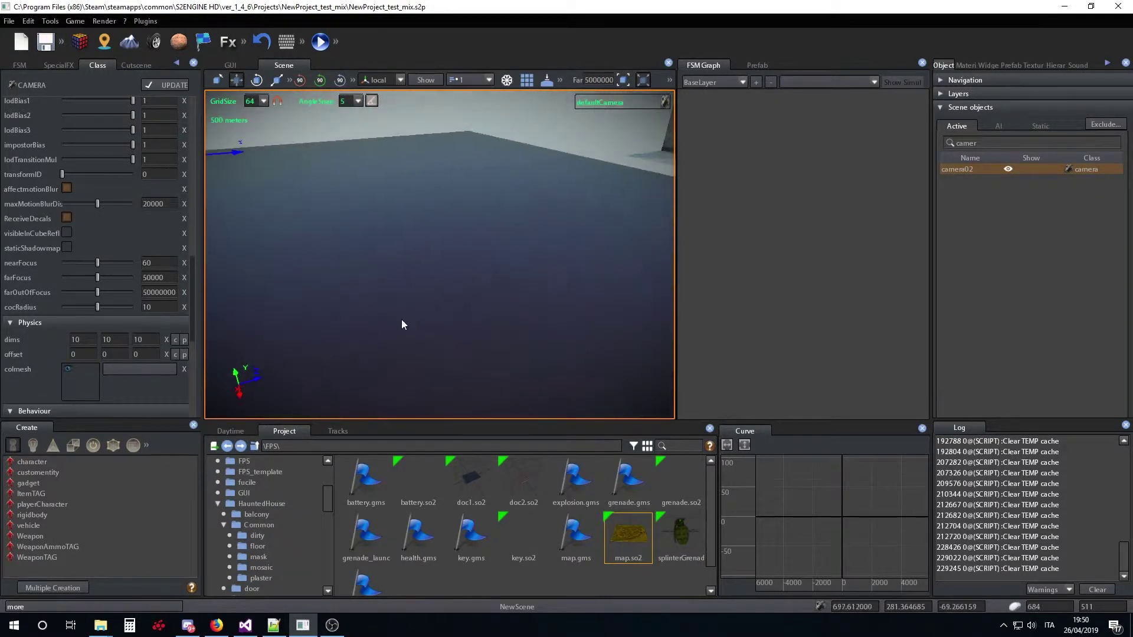
scroll(273, 508, "up", 2)
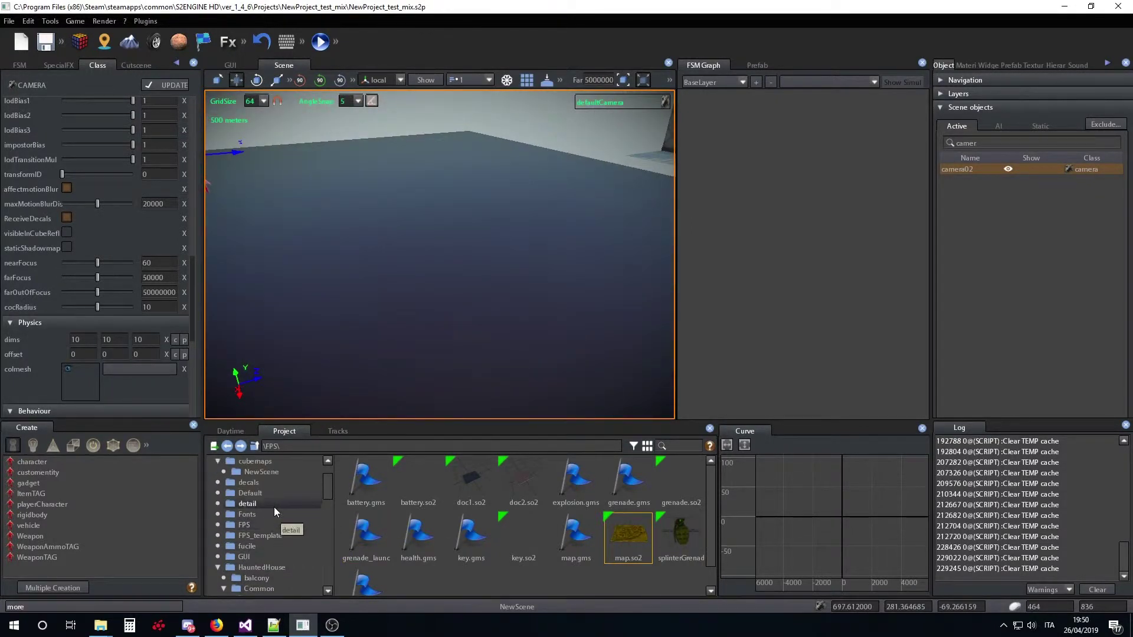
scroll(273, 508, "down", 2)
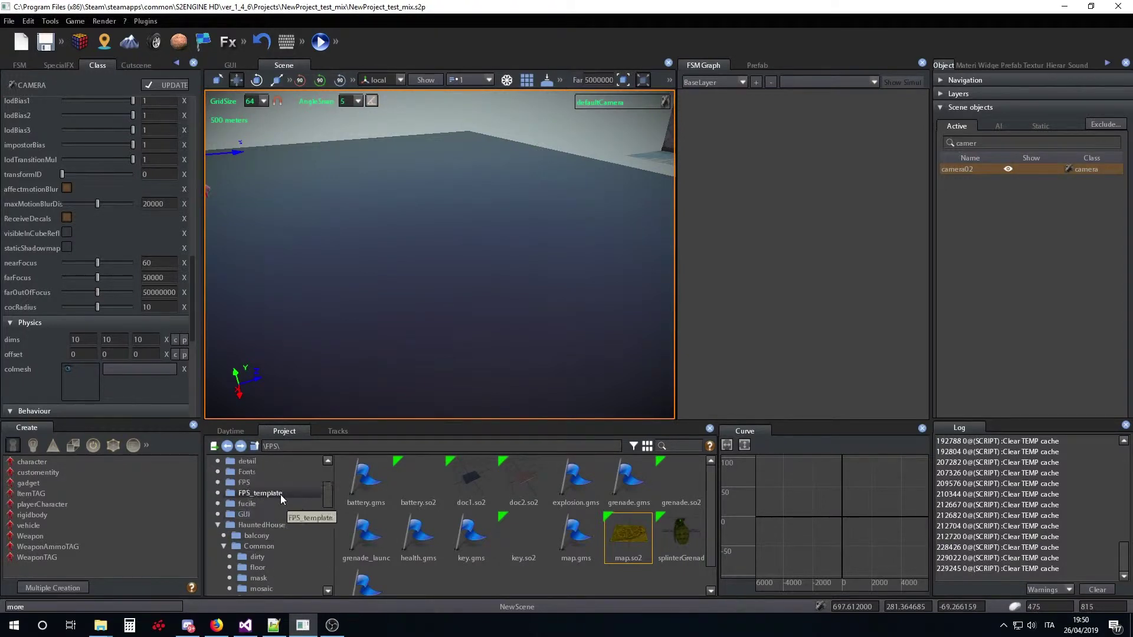
scroll(281, 495, "down", 1)
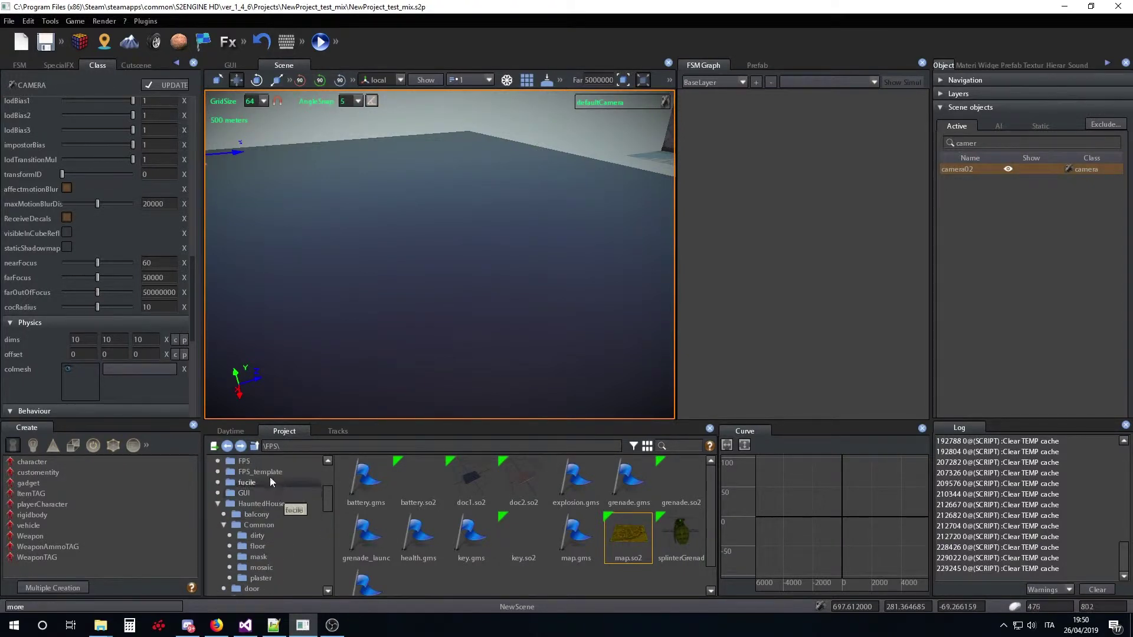
left_click(267, 472)
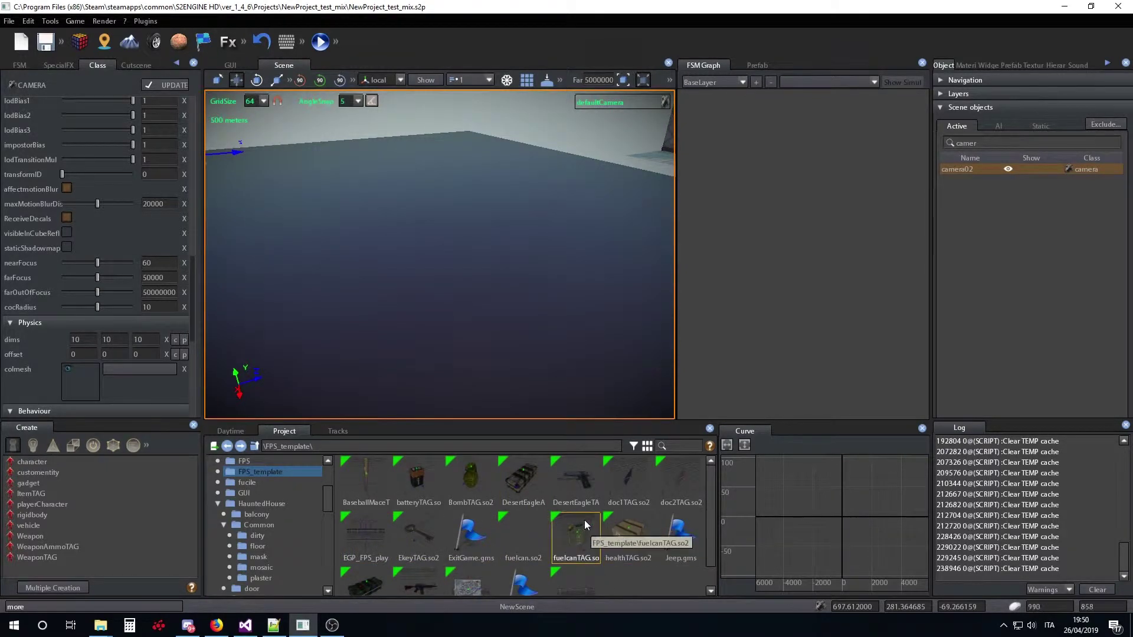
left_click_drag(477, 586, 474, 245)
key("e")
right_click_drag(495, 288, 529, 289)
- Run the game simulation, pick up the map and use it from the inventory's items to inspect it
key("F5")
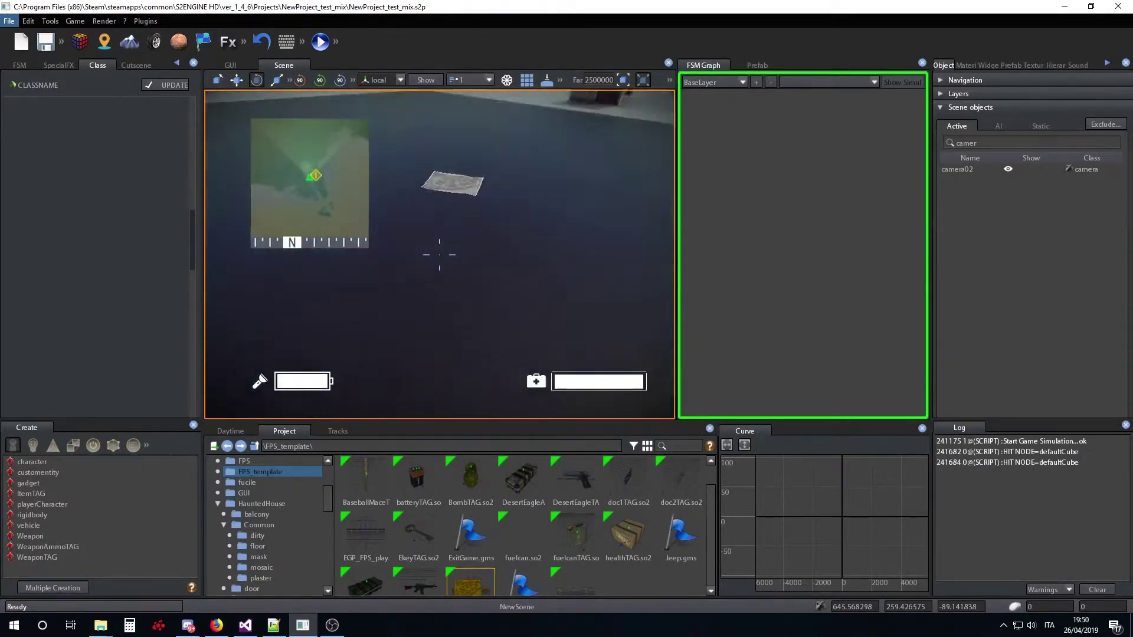
key("w")
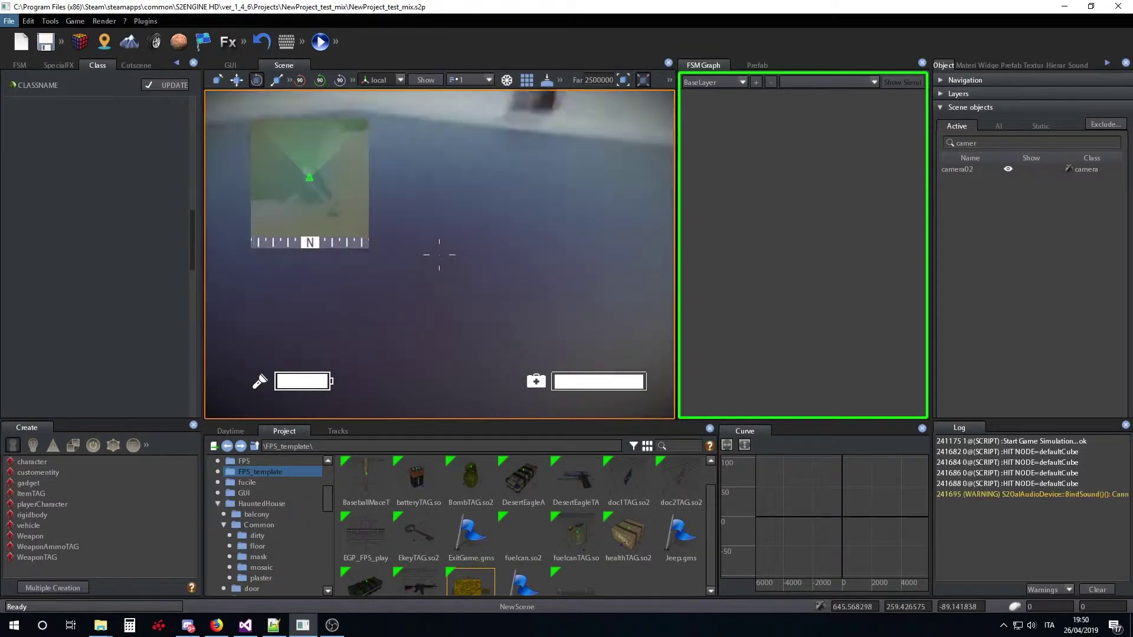
key("Tab")
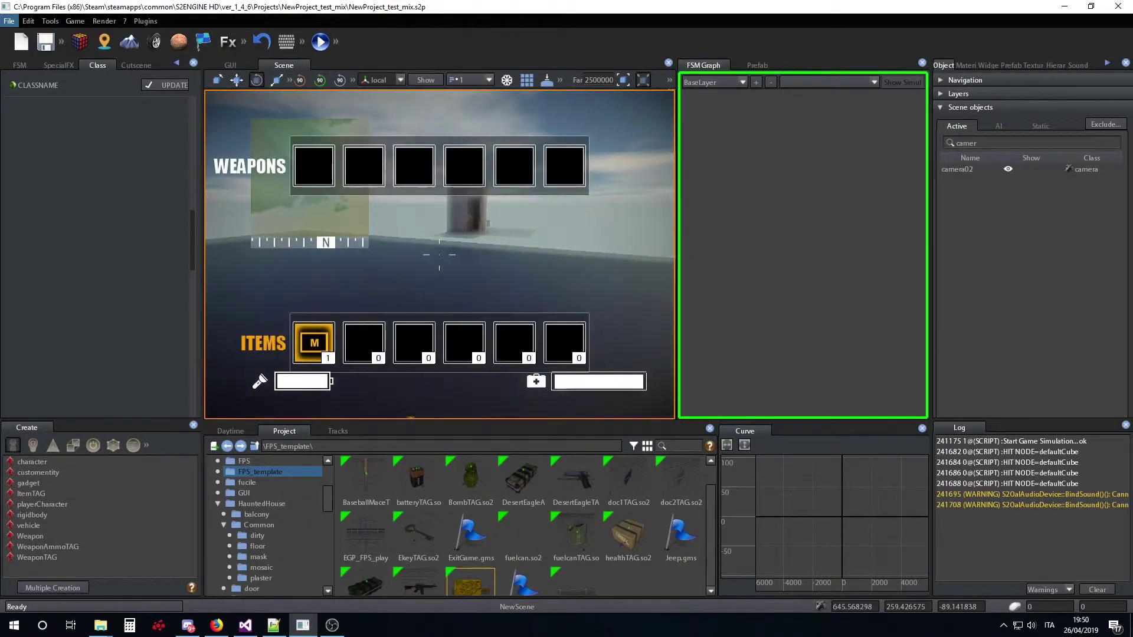
key("Tab")
key("Tab")
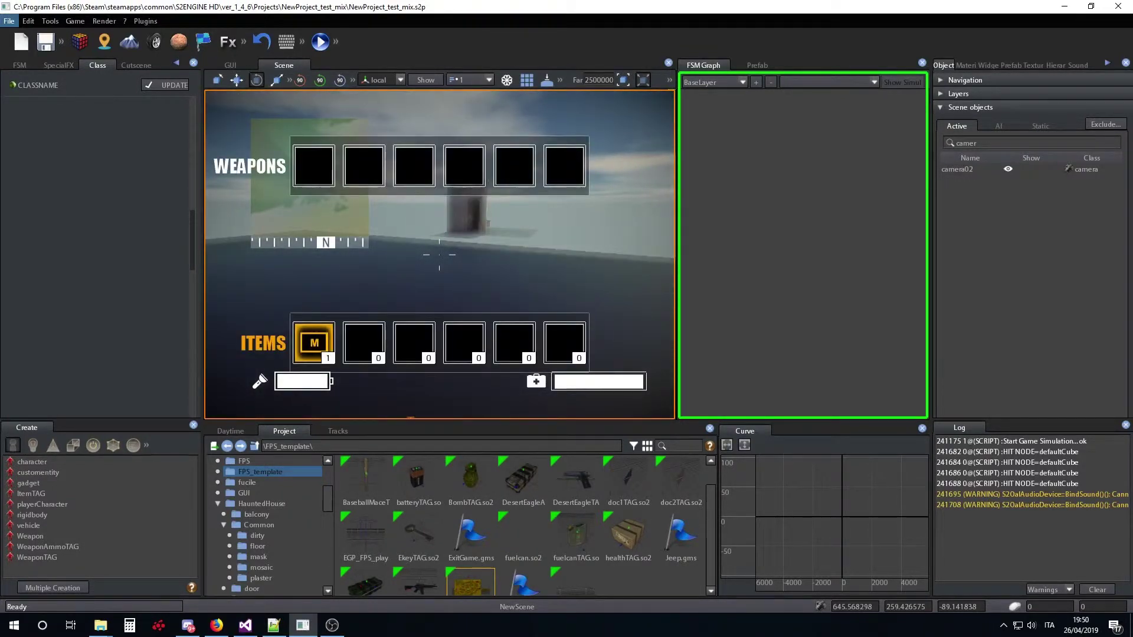
key("Return")
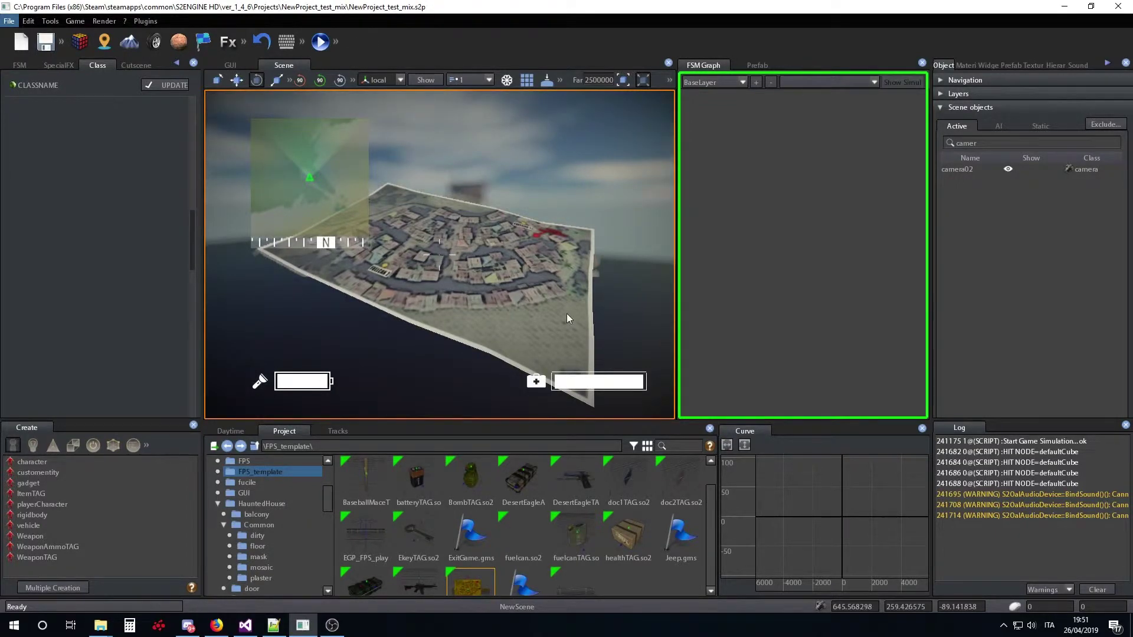
right_click_drag(481, 289, 458, 331)
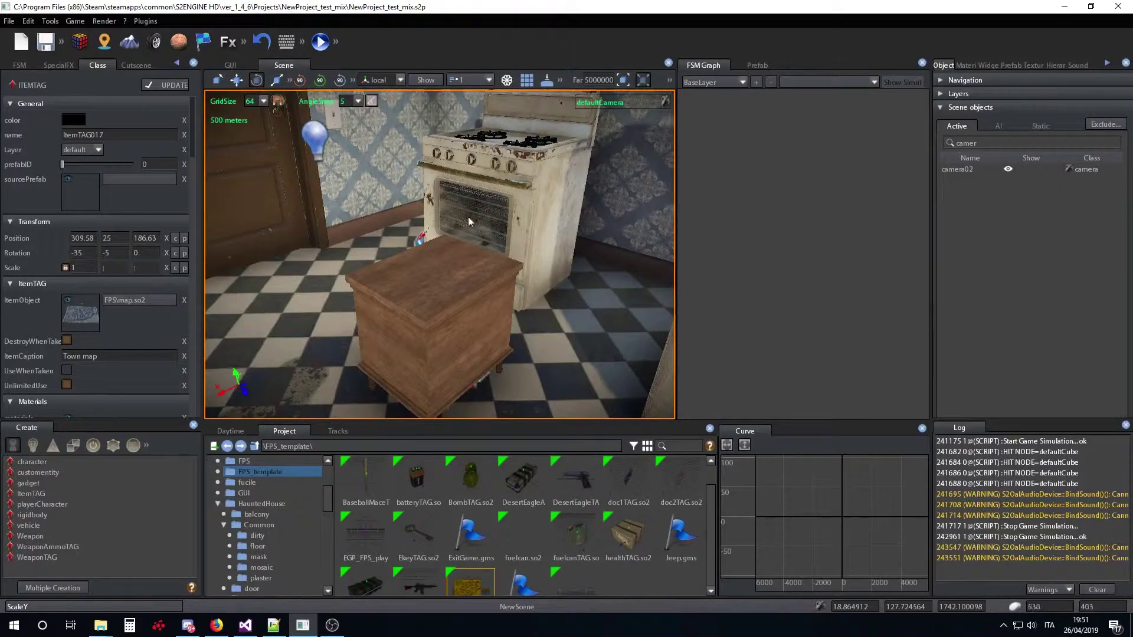
- Switch the scene view to camera02 and hide the object icons
left_click(665, 102)
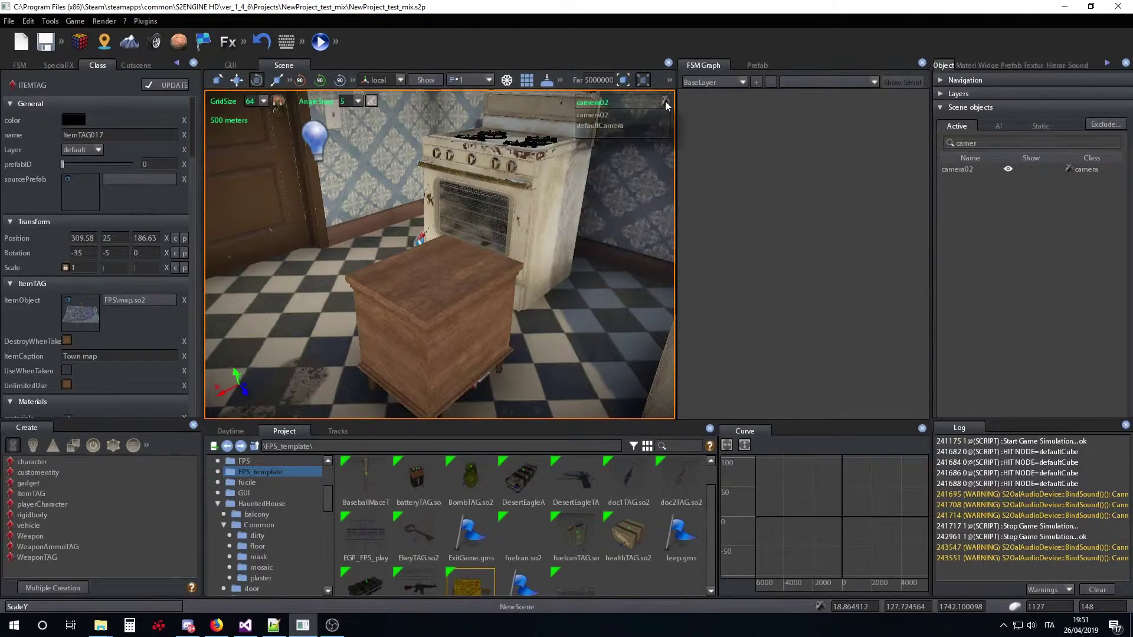
left_click(666, 104)
left_click(609, 120)
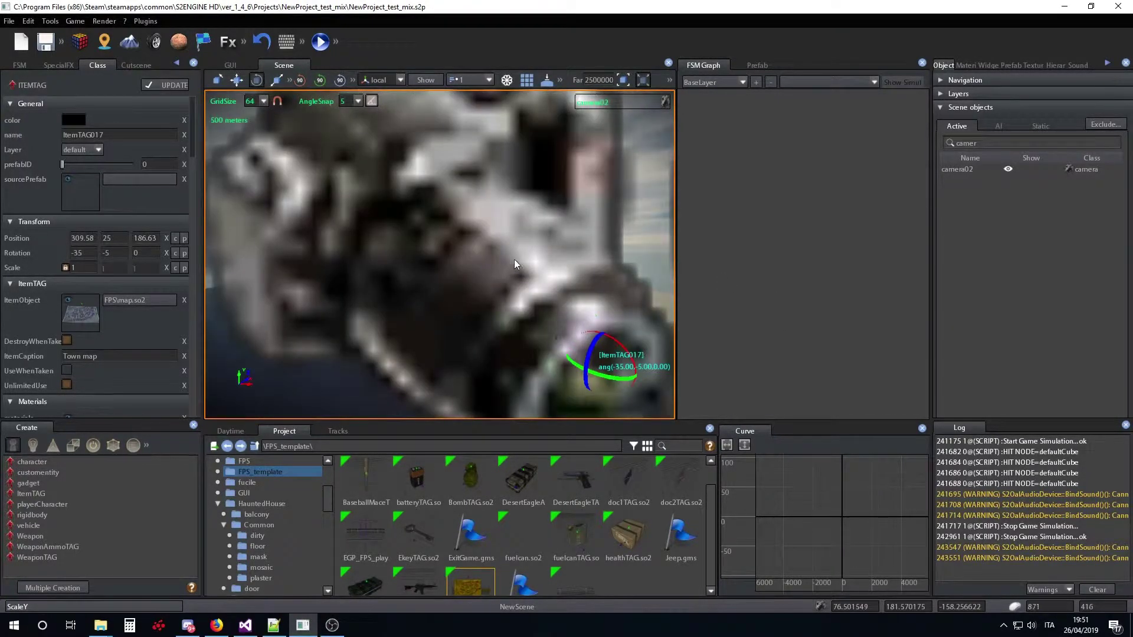
left_click(425, 79)
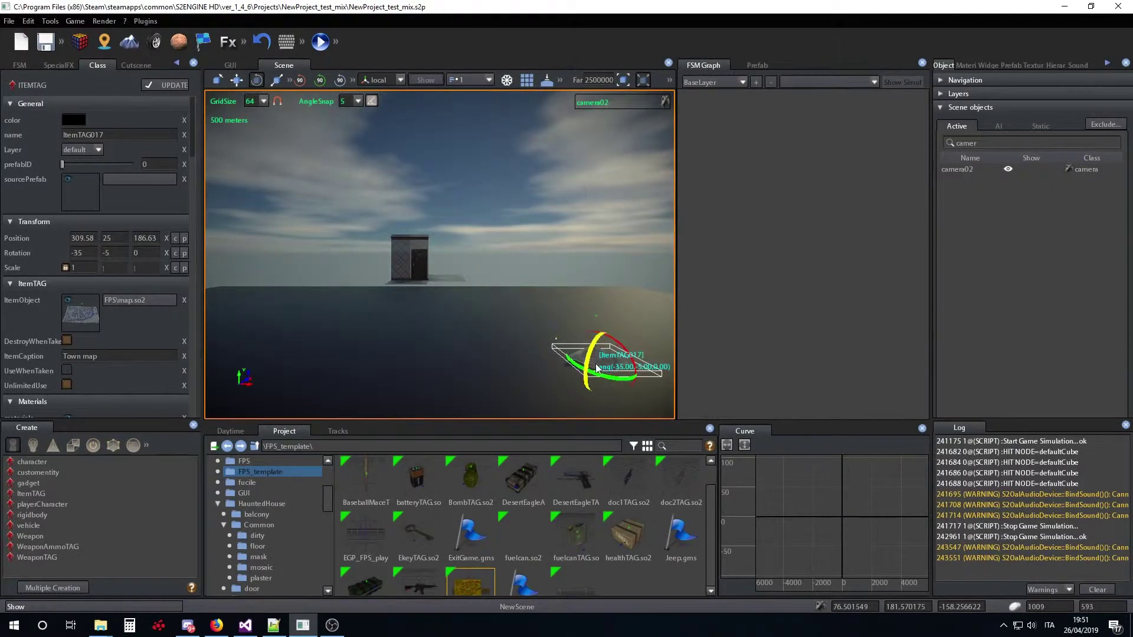
- Move the map item close in front of camera02 and rotate it to 75 degrees on its third rotation axis
key("space")
key("space")
key("space")
left_click_drag(606, 335, 515, 321)
key("e")
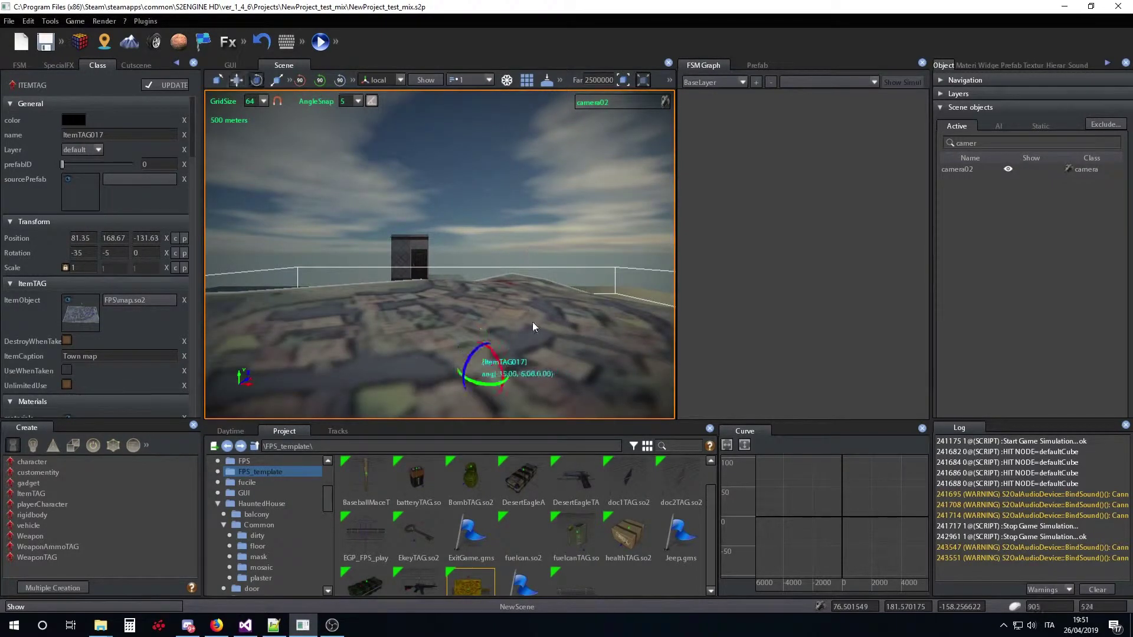
left_click_drag(469, 363, 438, 373)
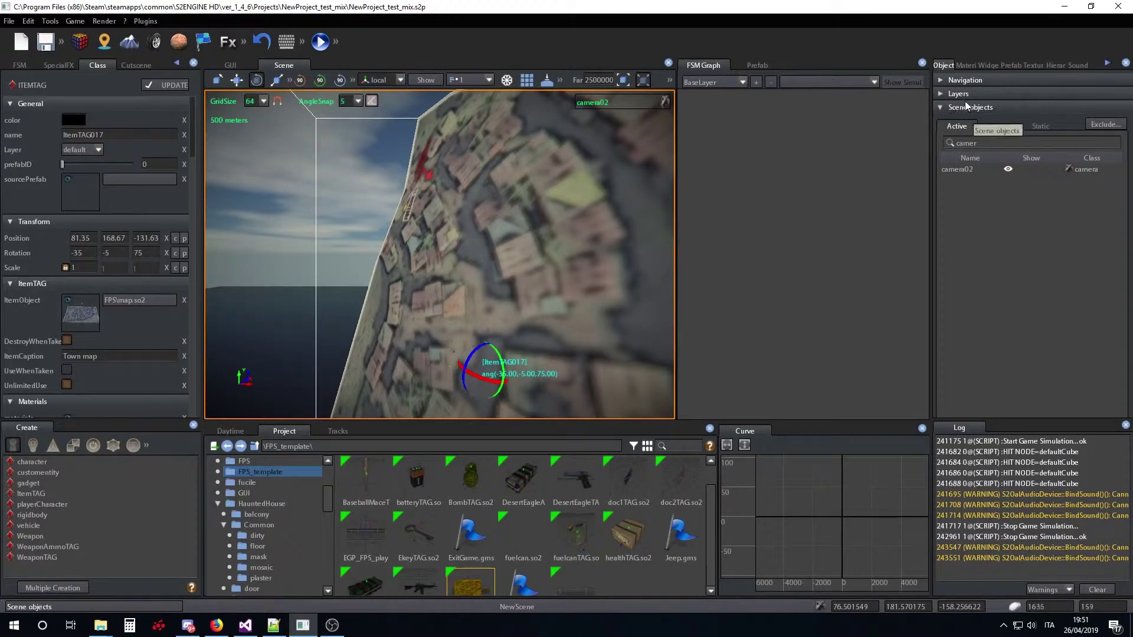
- Select camera02 and set its cocRadius to 1
left_click(959, 169)
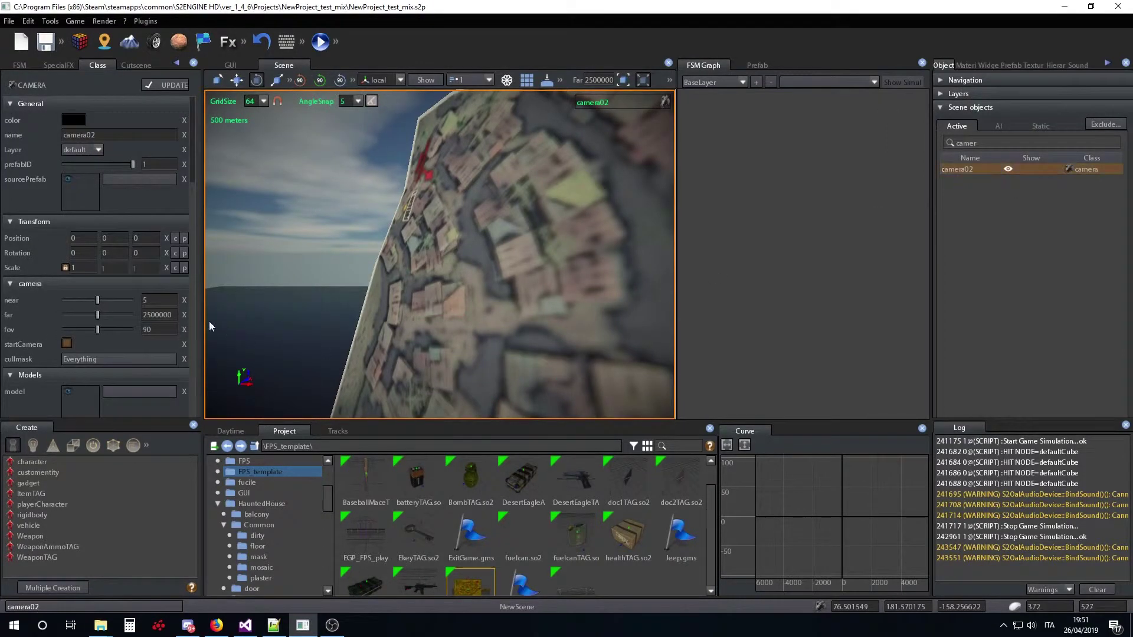
scroll(147, 279, "down", 8)
scroll(147, 279, "up", 6)
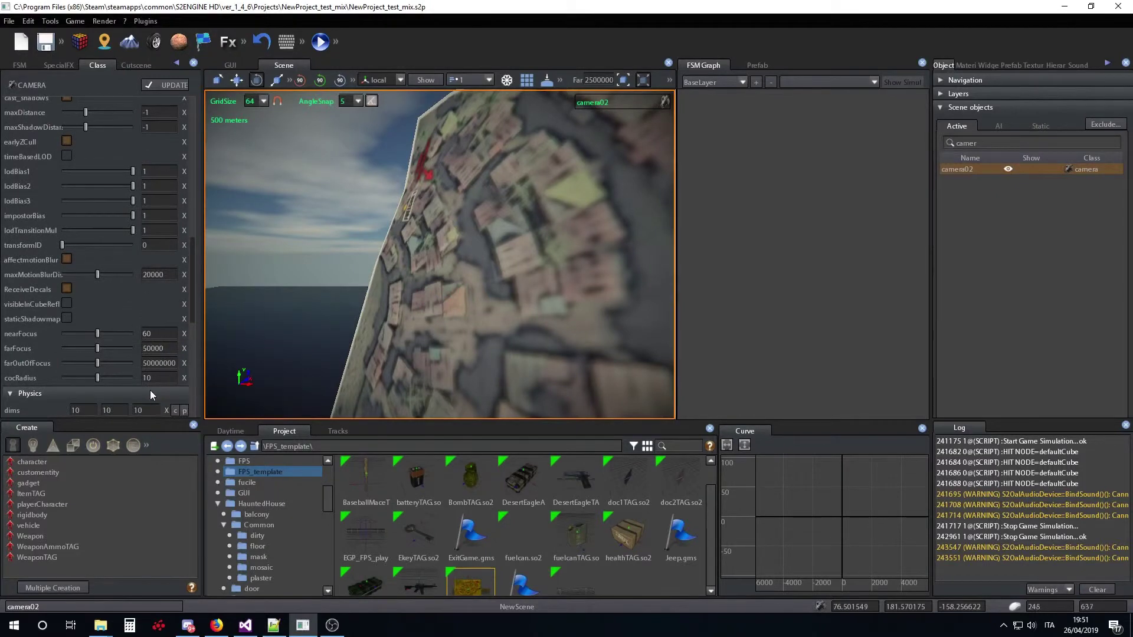
left_click(158, 378)
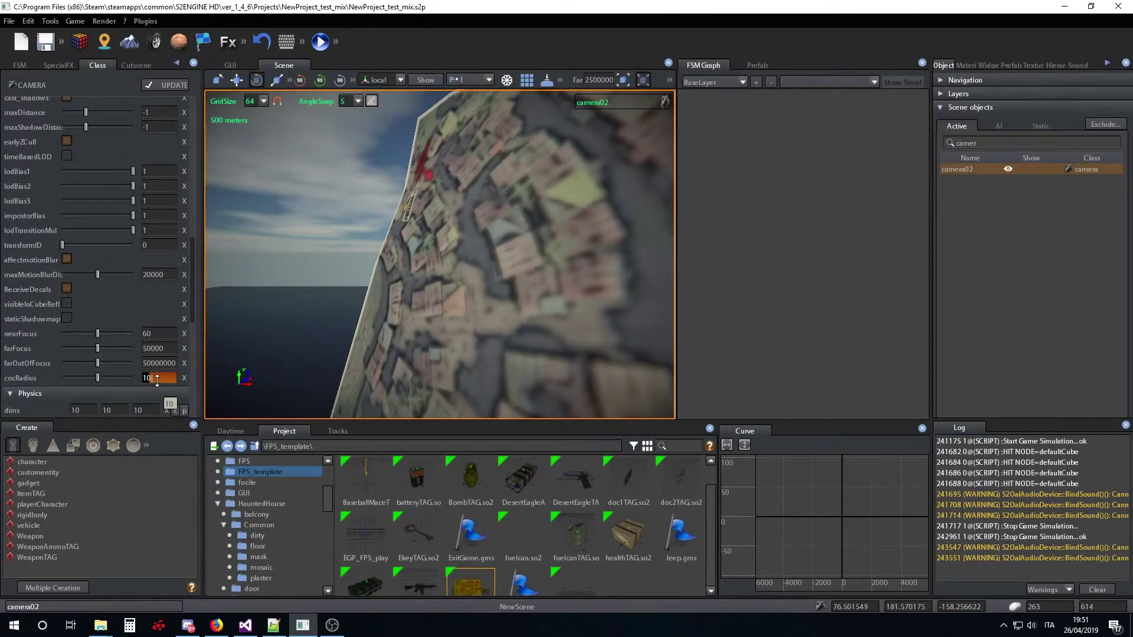
type("1")
key("Return")
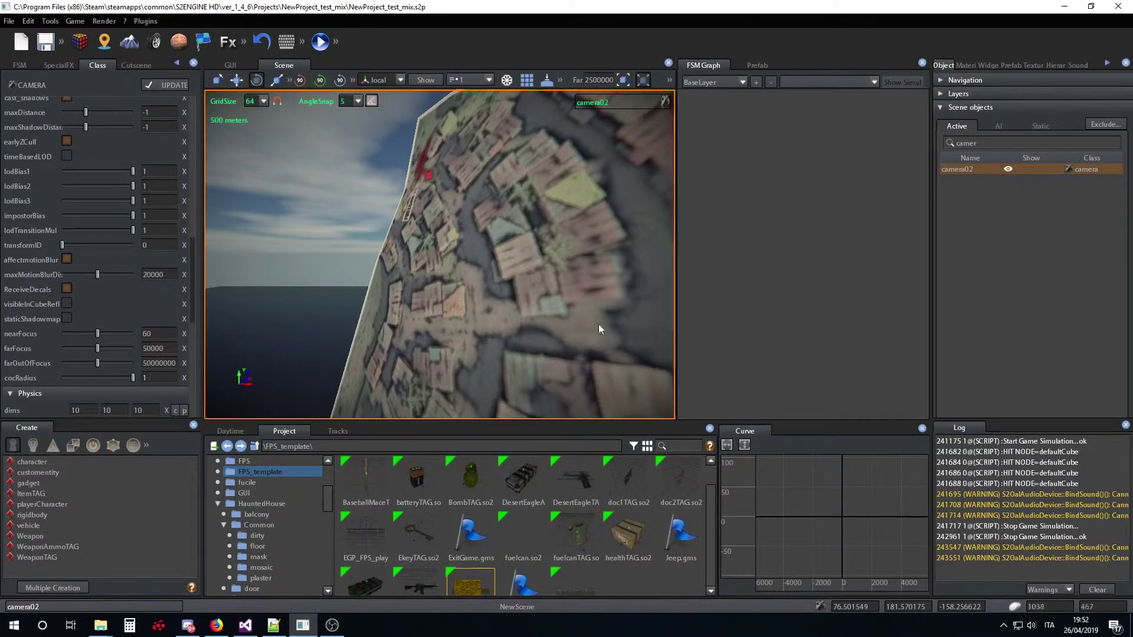
- Try camera02's cocRadius at 20 and at 6 to compare the blur on the map
left_click(155, 378)
type("20")
key("Return")
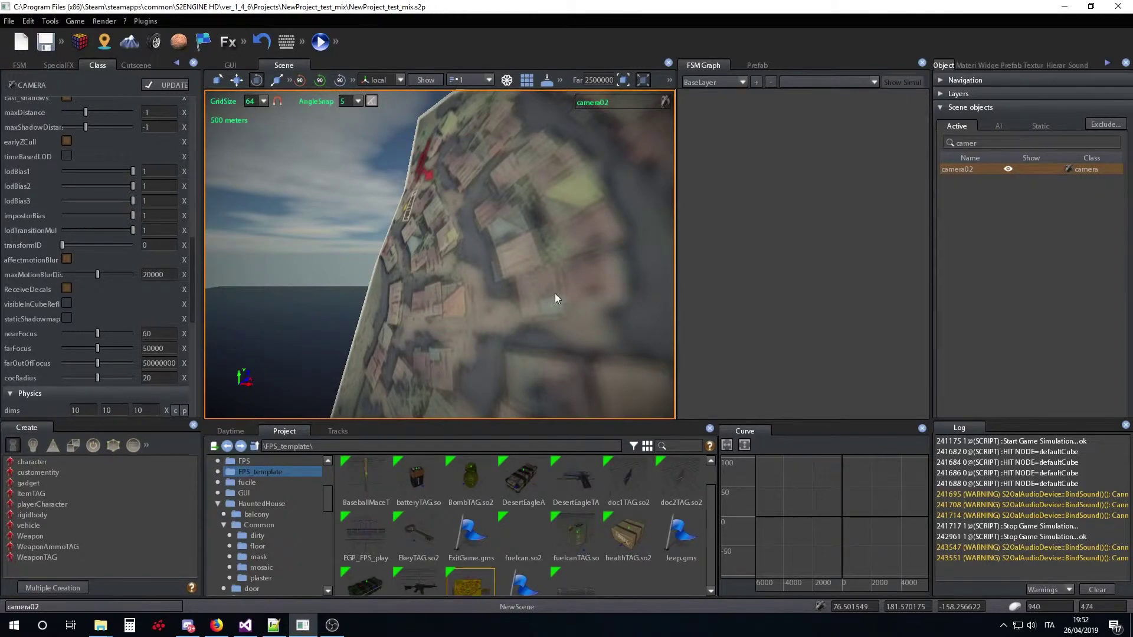
left_click(149, 378)
type("6")
key("Return")
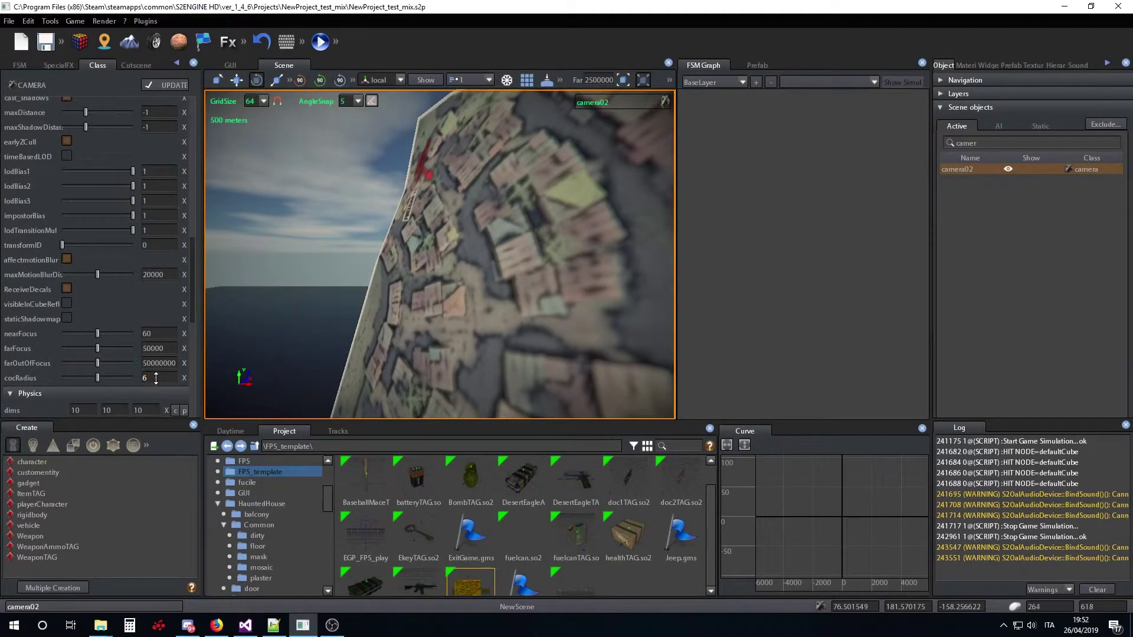
- Set camera02's cocRadius to 40
left_click(152, 378)
type("40")
key("Return")
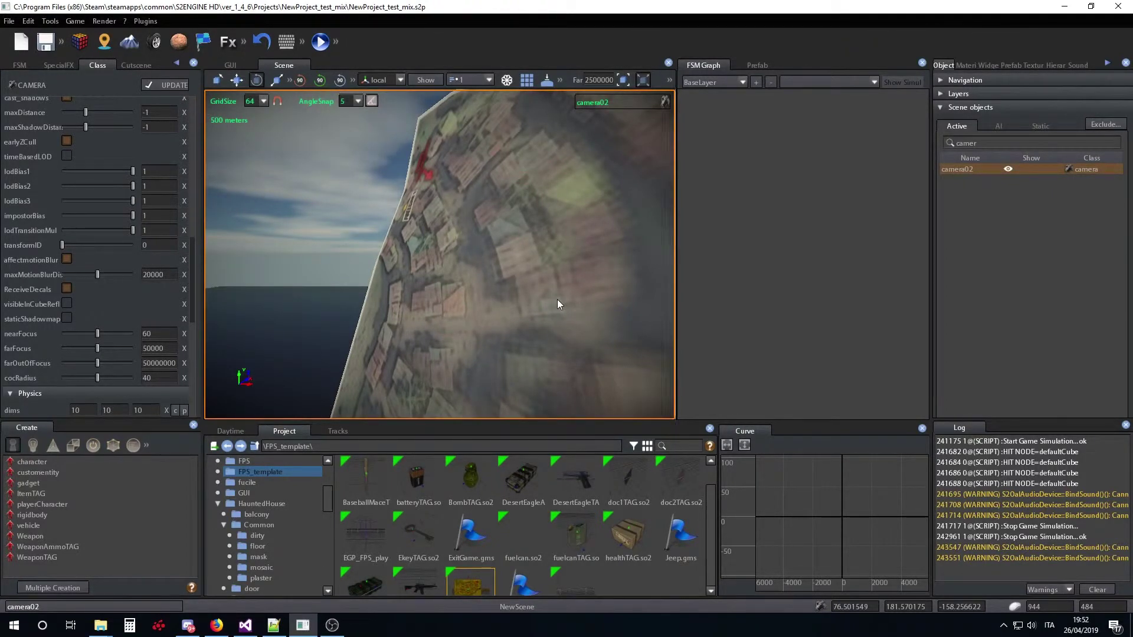
- Try camera02's cocRadius at 6, 10 and 15 to compare the blur on the map
left_click(173, 377)
type("6")
key("Return")
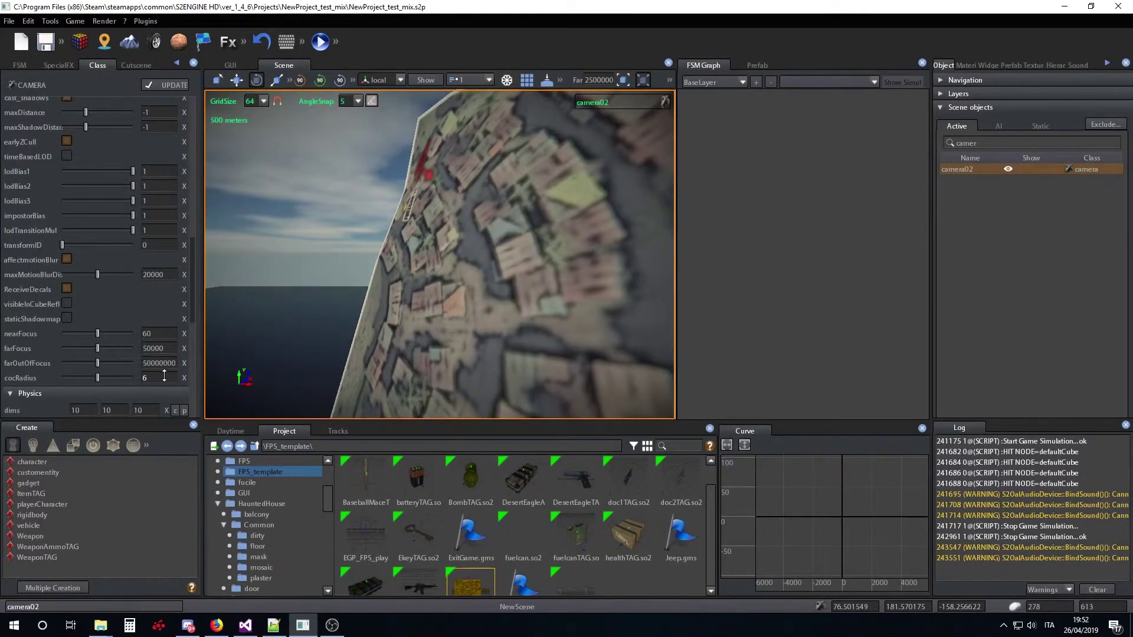
left_click(166, 374)
type("10")
key("Return")
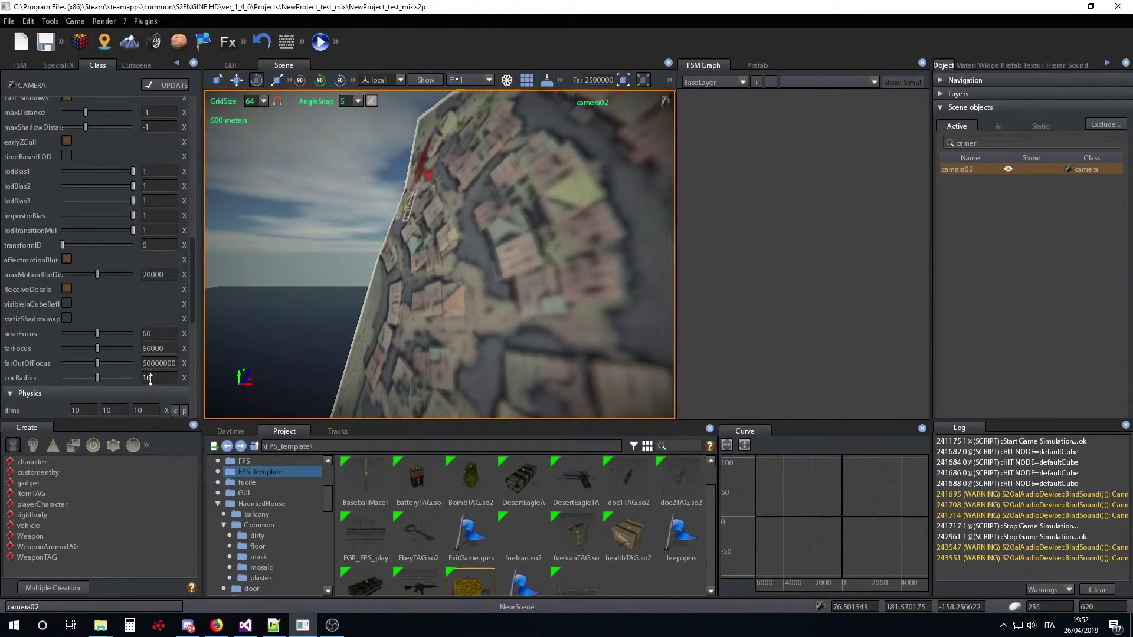
left_click(152, 376)
type("15")
key("Return")
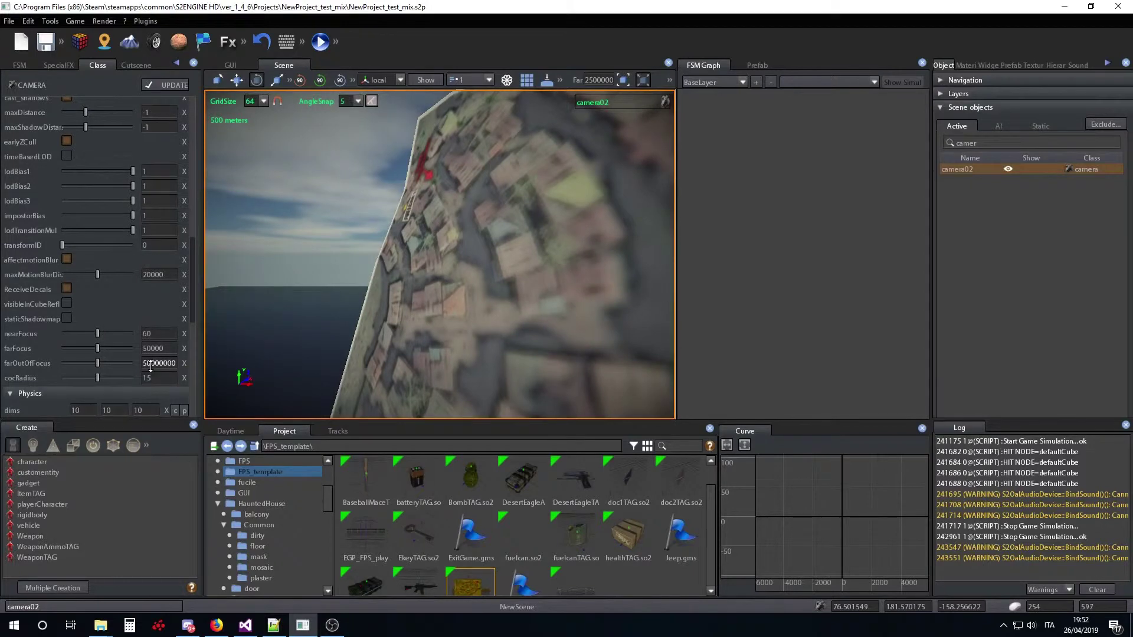
- Set camera02's cocRadius to 10
left_click(154, 377)
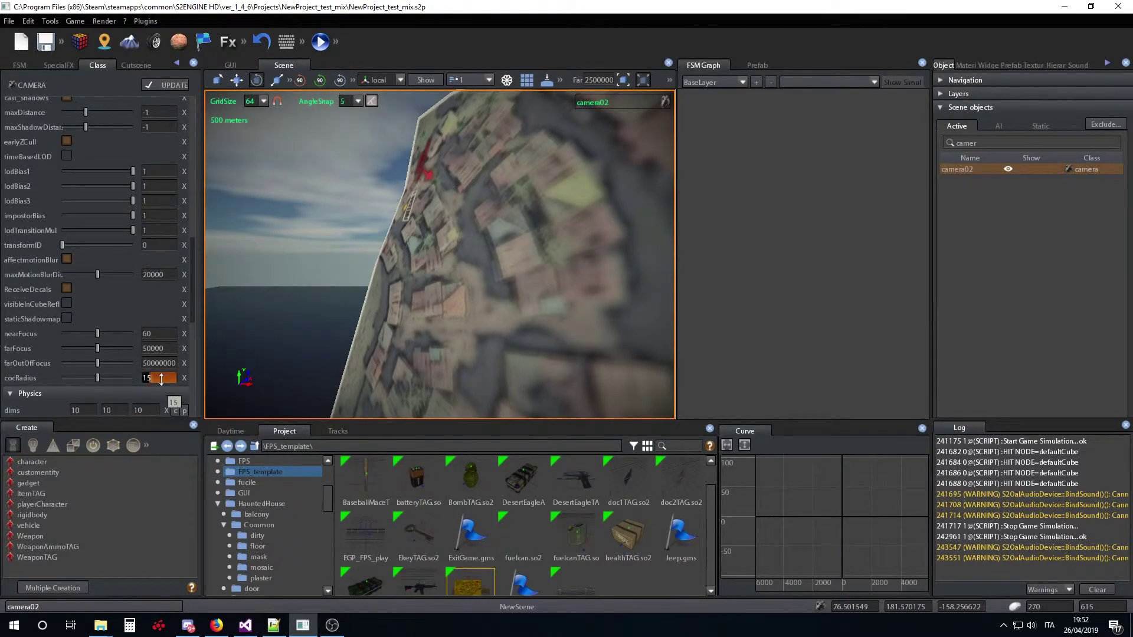
type("10")
key("Return")
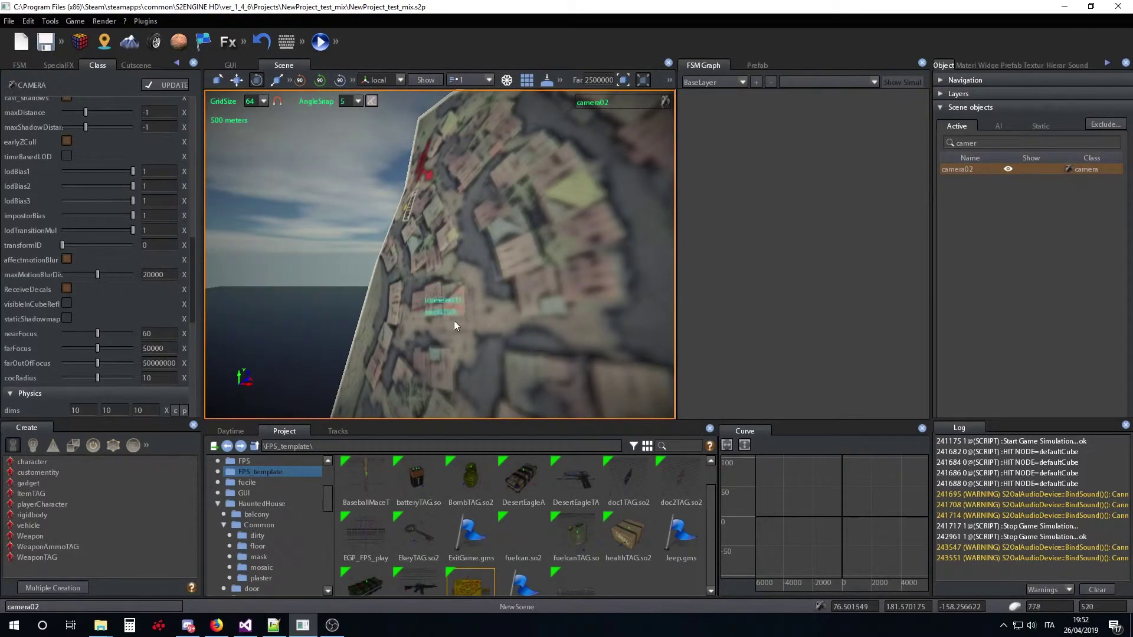
- Try camera02's nearFocus at 100, 120 and 10 to compare where the map starts to blur
mouse_move(56, 334)
left_click(154, 333)
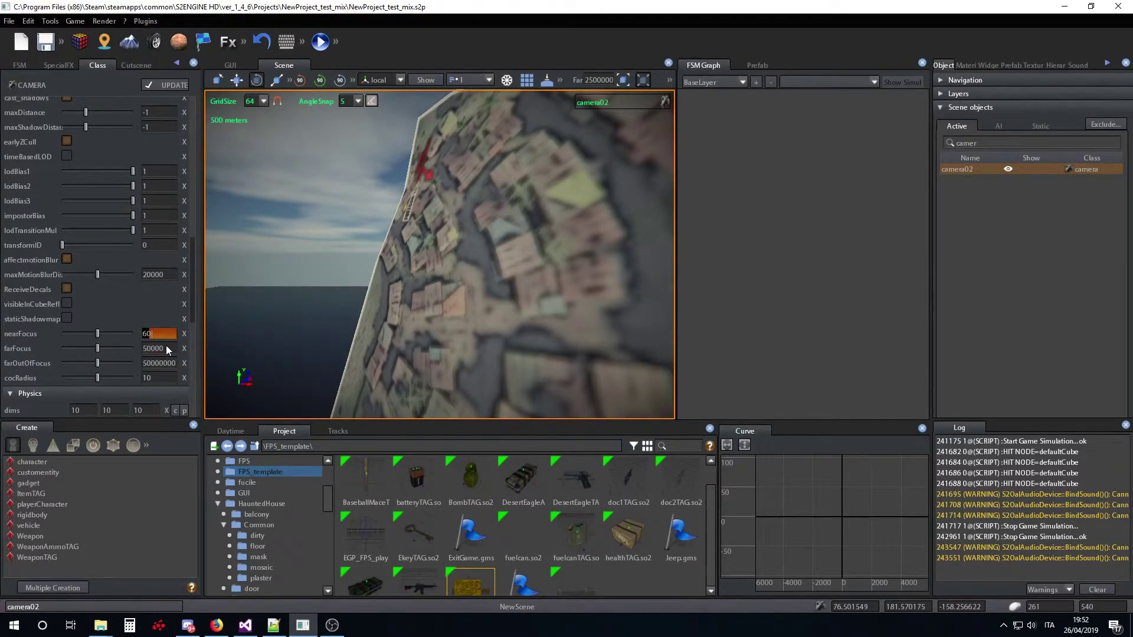
type("100")
key("Return")
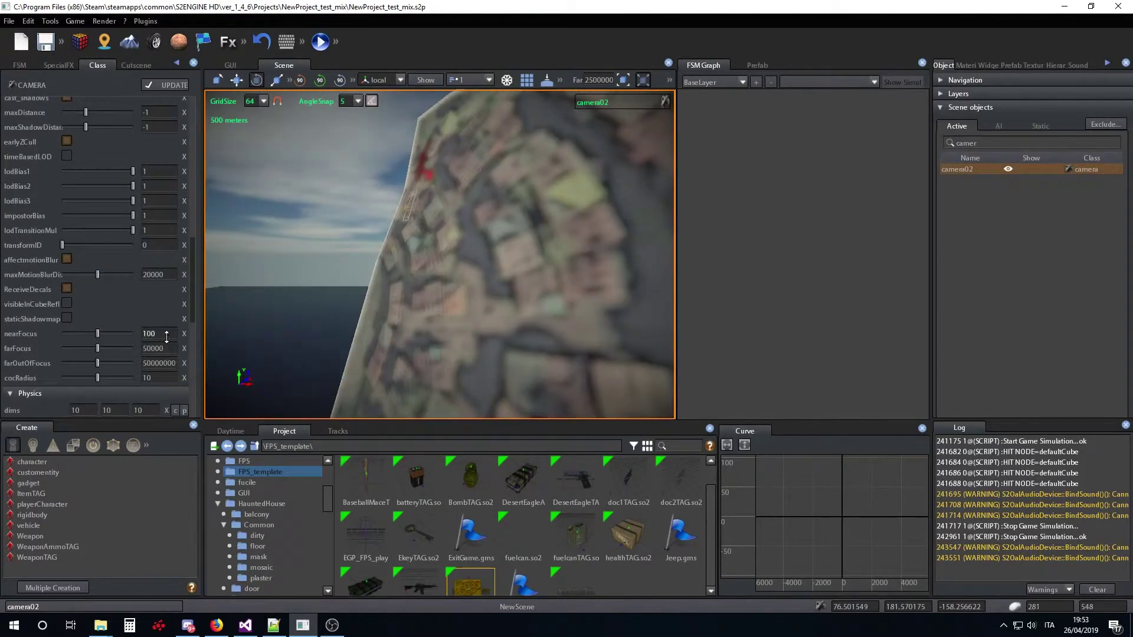
left_click(164, 334)
type("120")
key("Return")
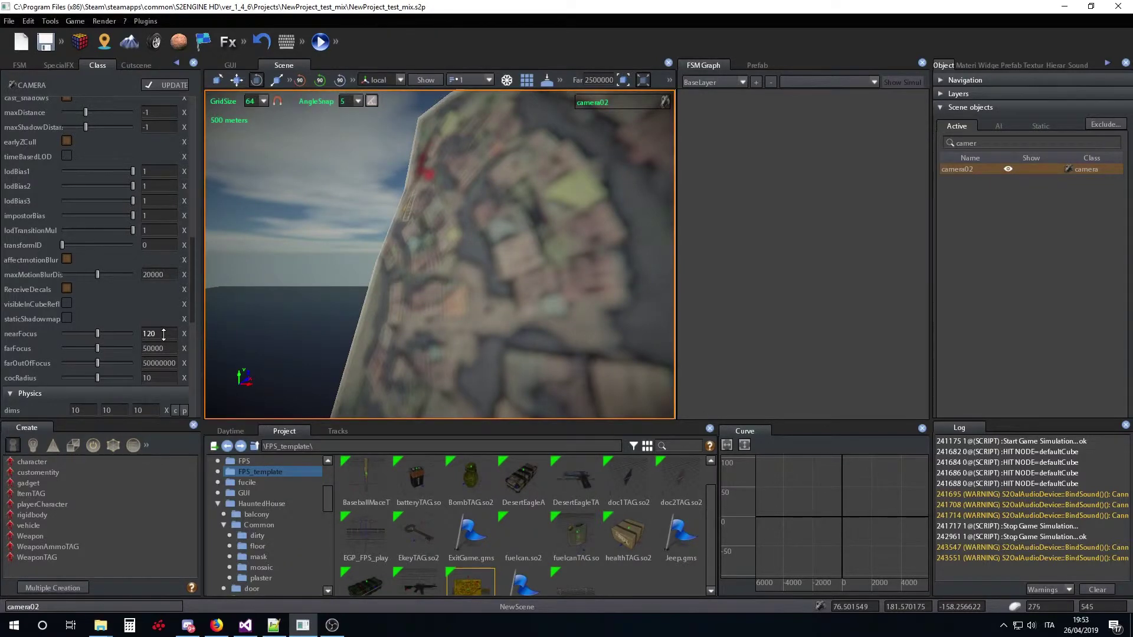
left_click(165, 333)
type("10")
key("Return")
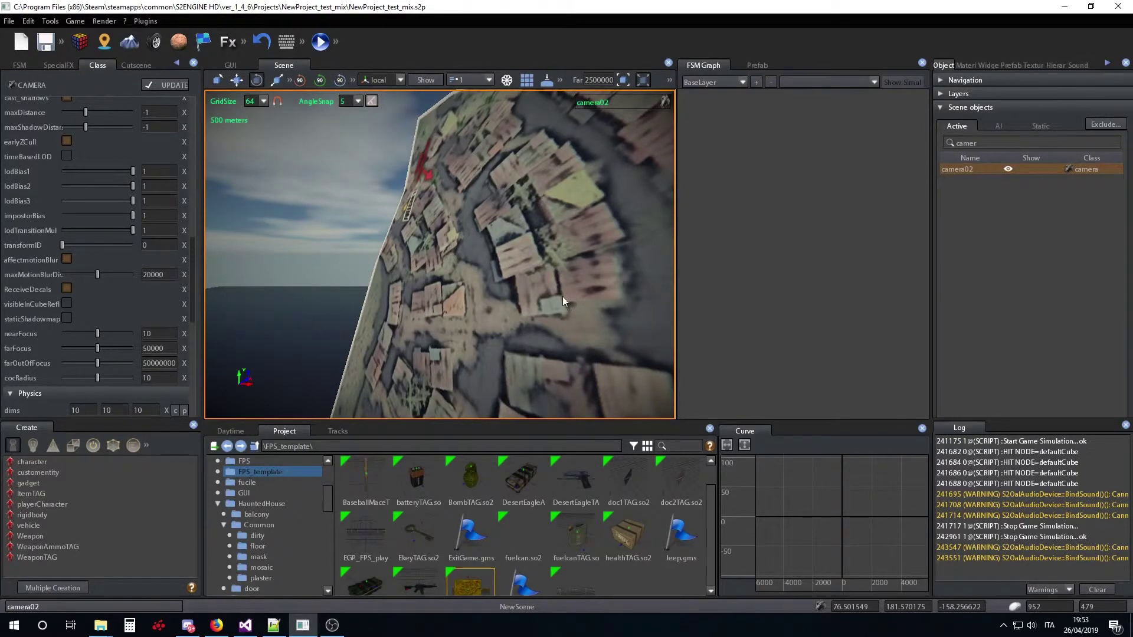
- Rotate the map item so it stands more edge-on to the camera, and reselect camera02
left_click(522, 309)
left_click_drag(484, 379, 479, 378)
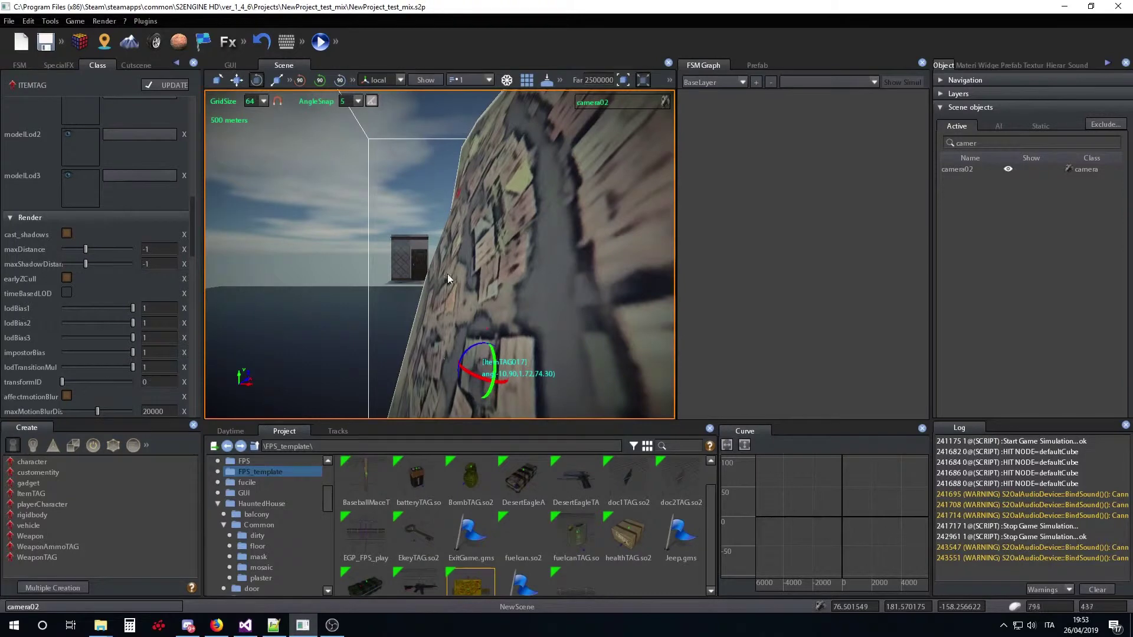
left_click(972, 170)
- Try camera02's nearFocus at 30, 40 and 50 on the rotated map
double_click(156, 333)
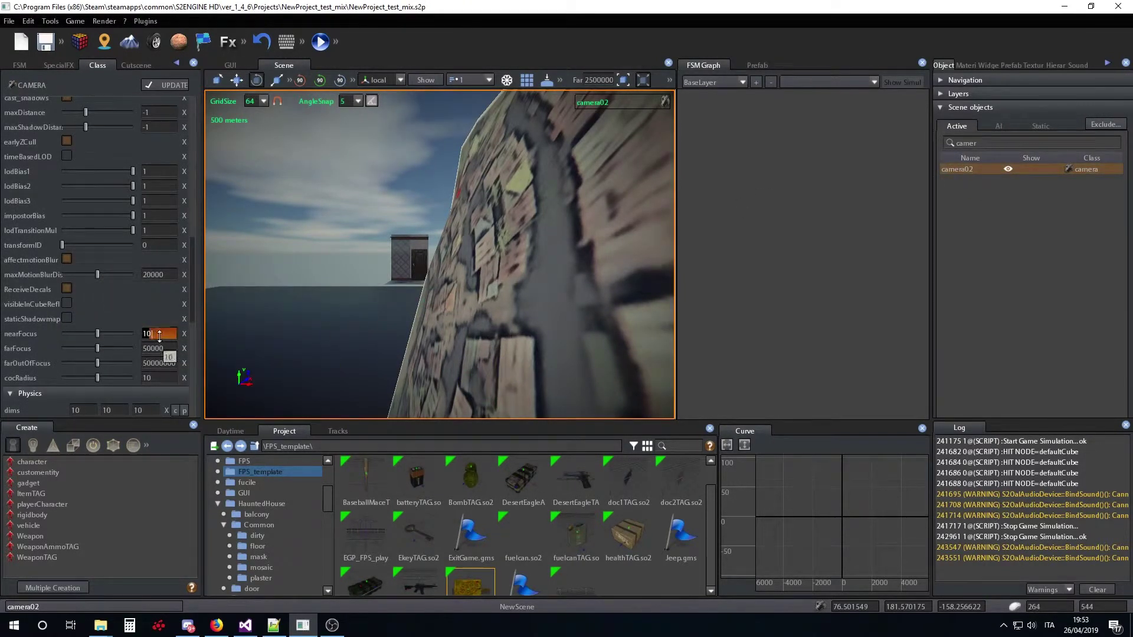
type("30")
key("Return")
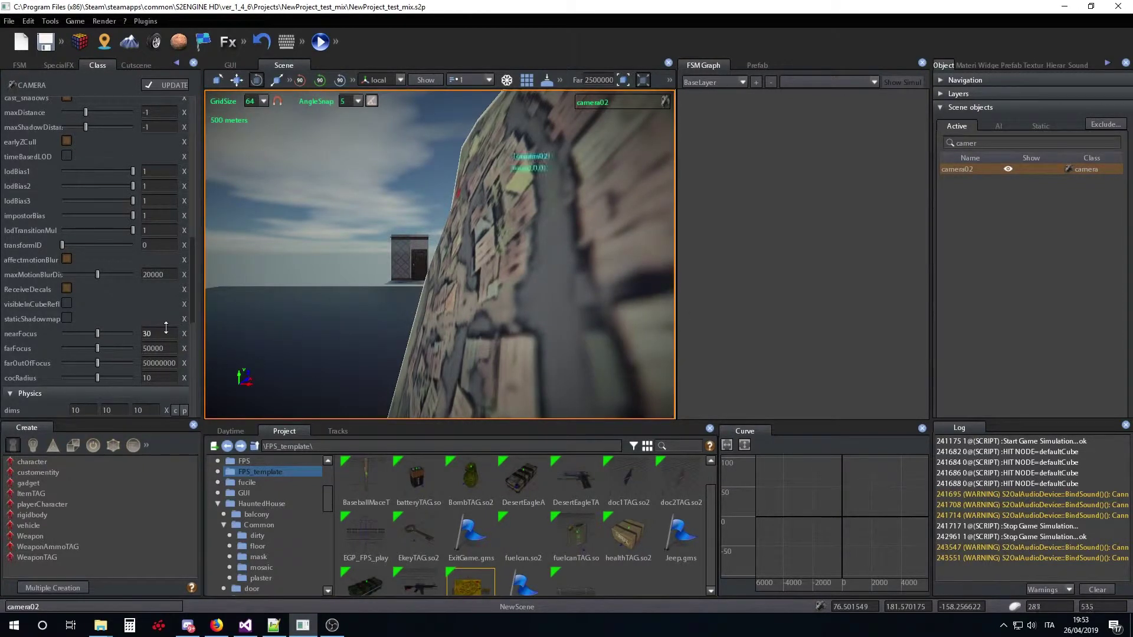
double_click(163, 334)
type("40")
key("Return")
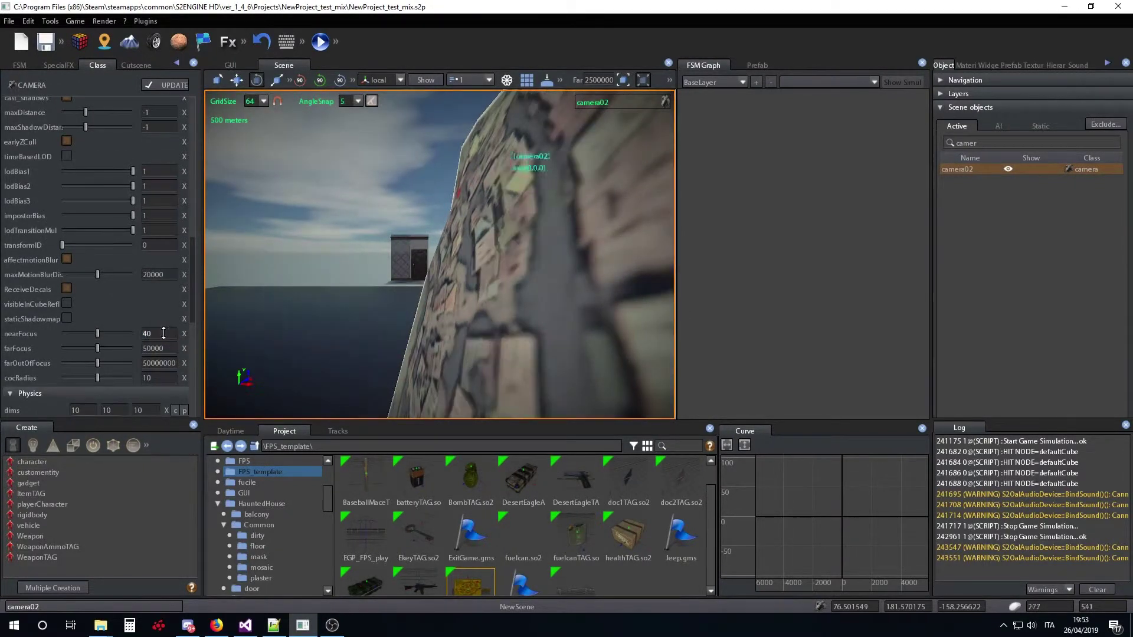
double_click(167, 334)
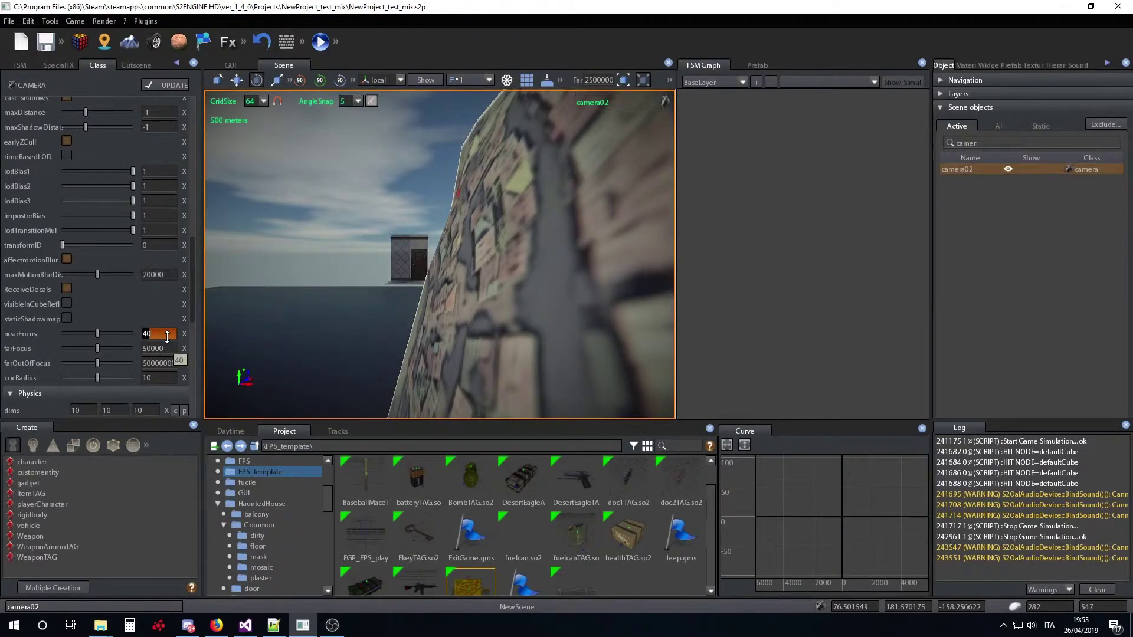
type("50")
key("Return")
- Set camera02's nearFocus to 100
double_click(165, 334)
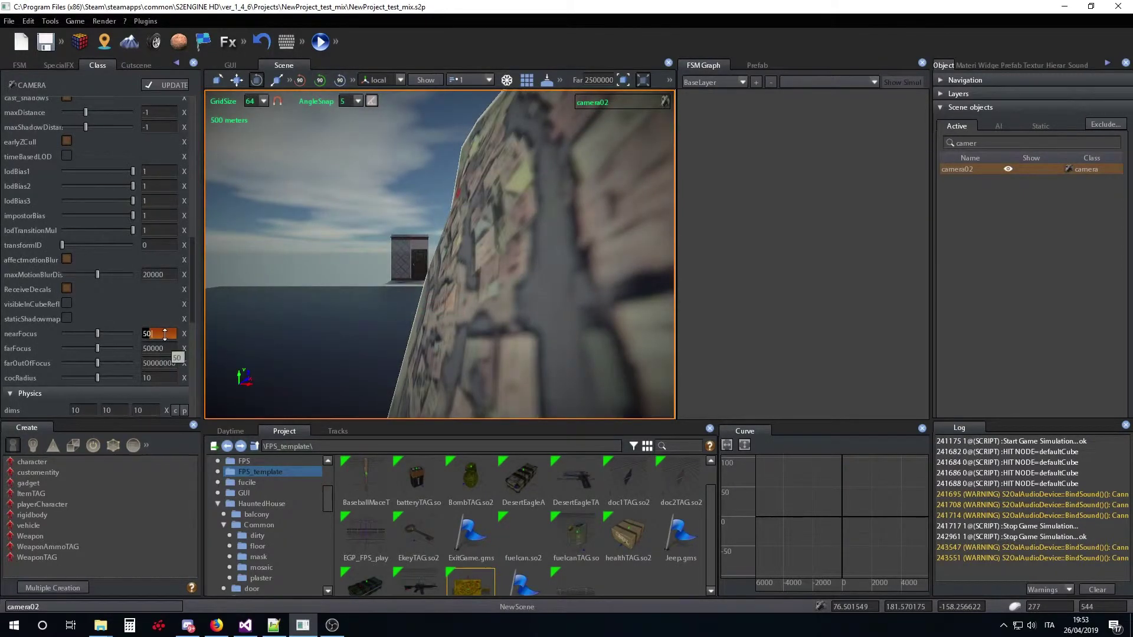
type("100")
key("Return")
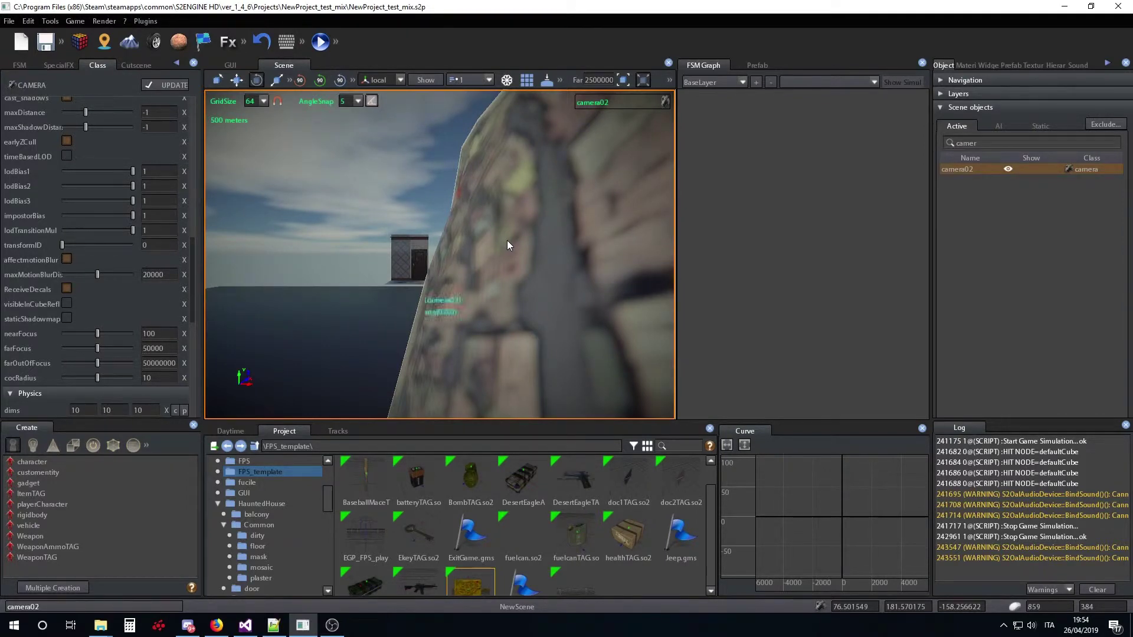
- Switch the scene view from camera02 to defaultCamera
left_click(649, 102)
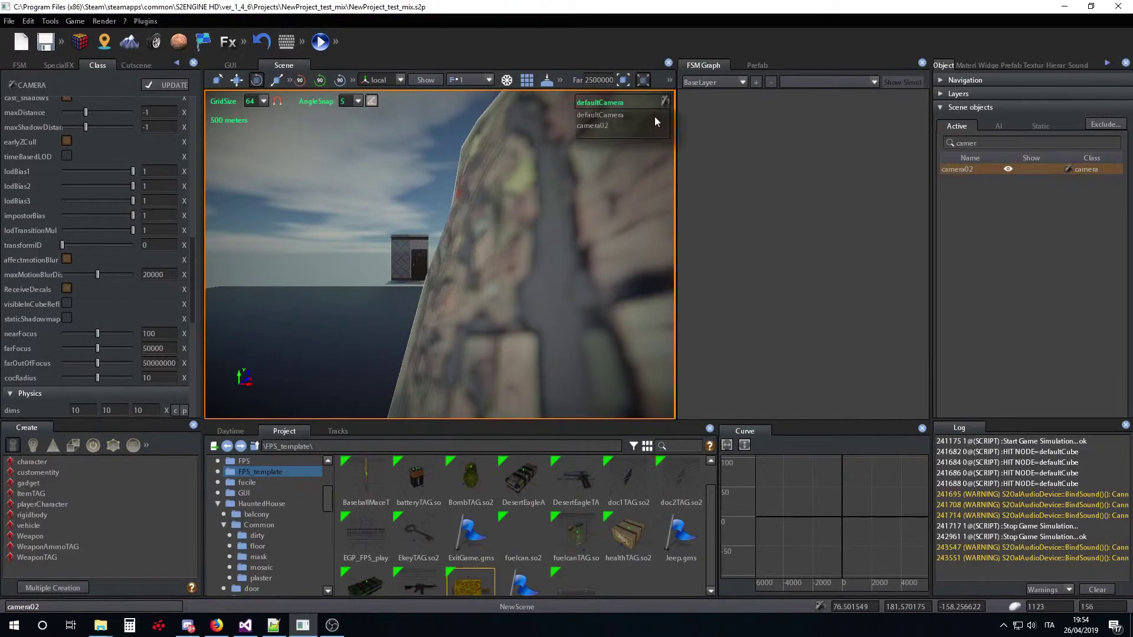
left_click(607, 115)
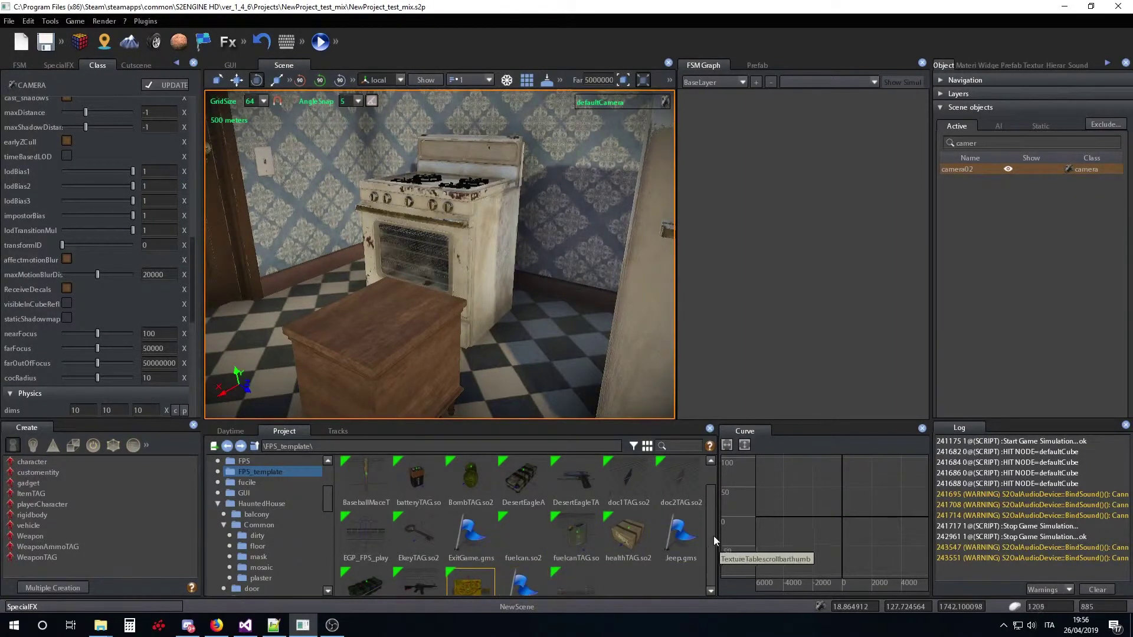
- Open map.gms from the FPS folder in the FSM graph and select its INSPECT state
left_click(254, 462)
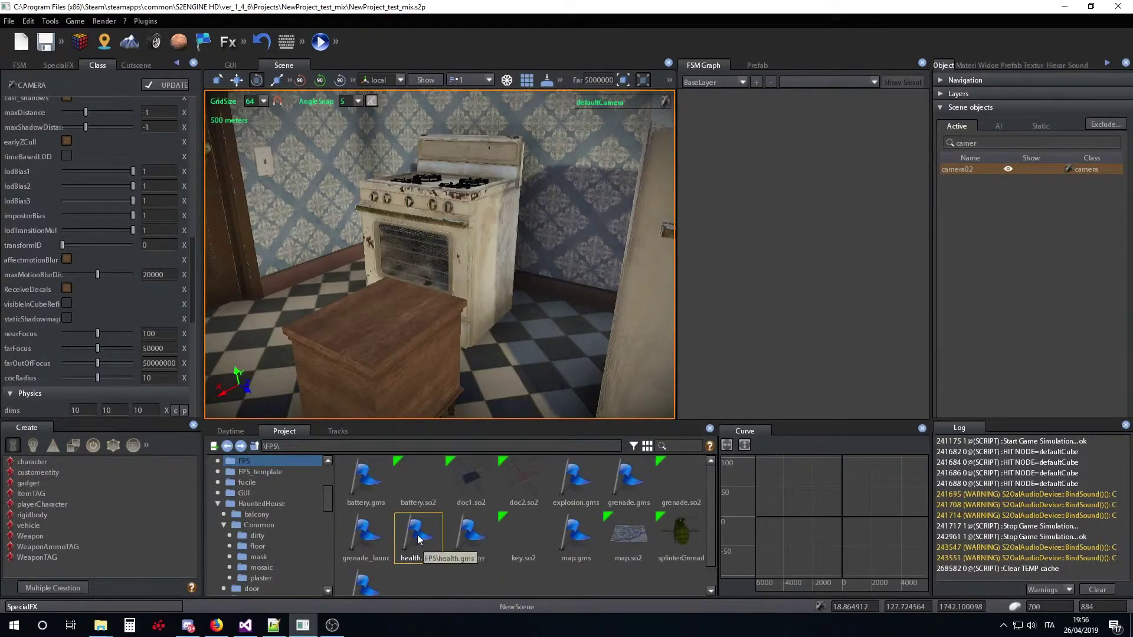
right_click(577, 536)
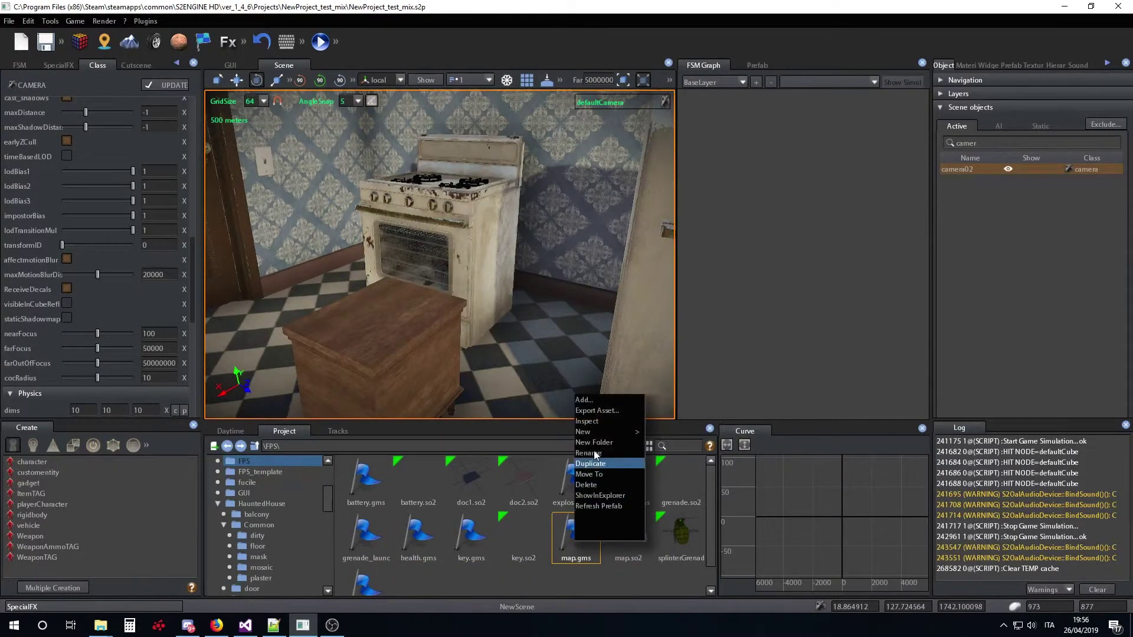
left_click(608, 462)
left_click(802, 213)
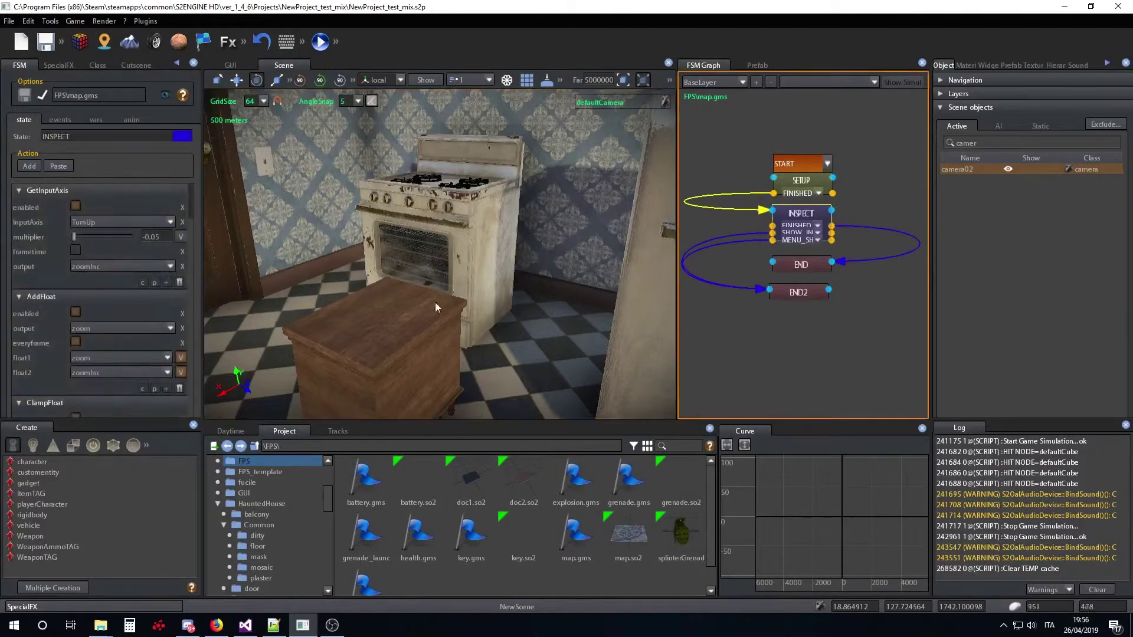
- Examine the INSPECT state's SetObjectParamFloat actions for camera02's farFocus and farOutOfFocus, including the list of available parameters
scroll(109, 256, "down", 5)
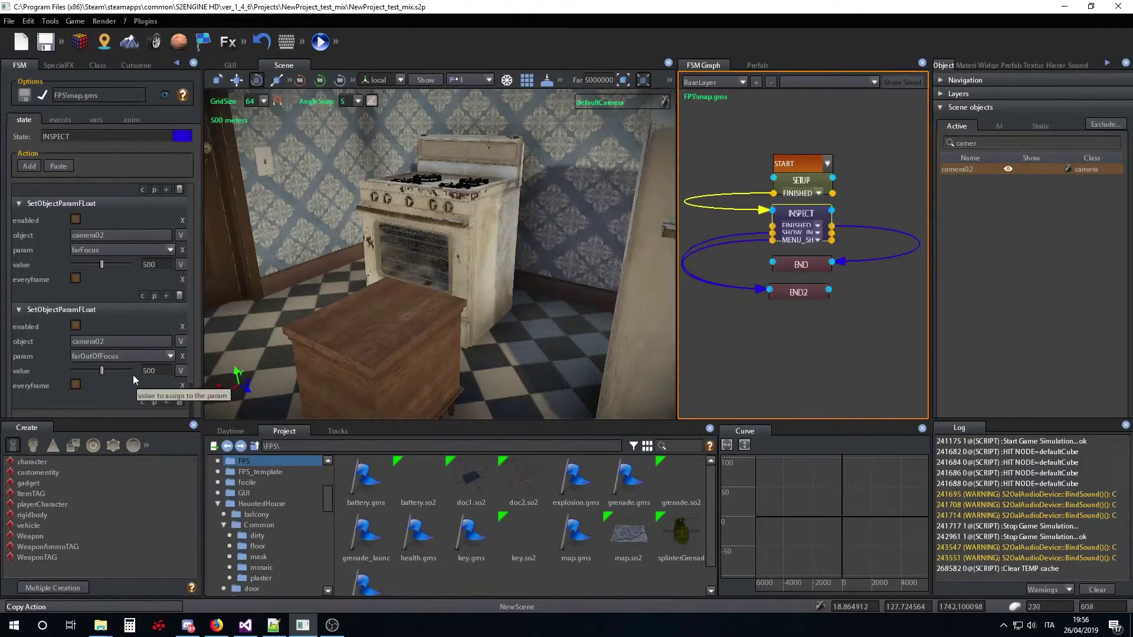
left_click(170, 247)
left_click(169, 246)
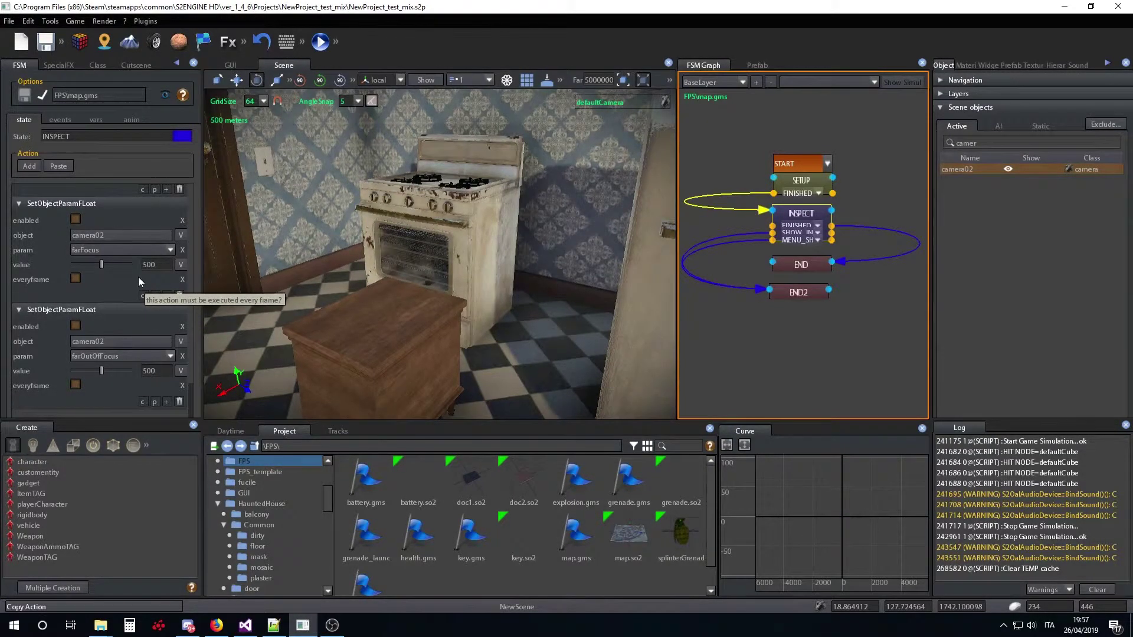
left_click(170, 250)
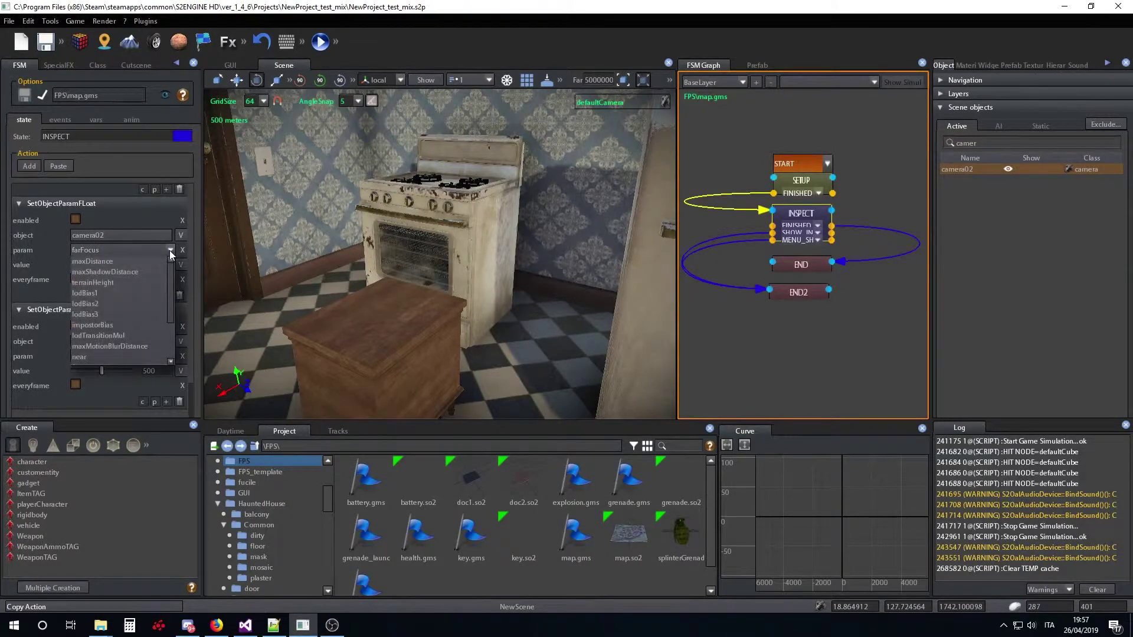
left_click(169, 250)
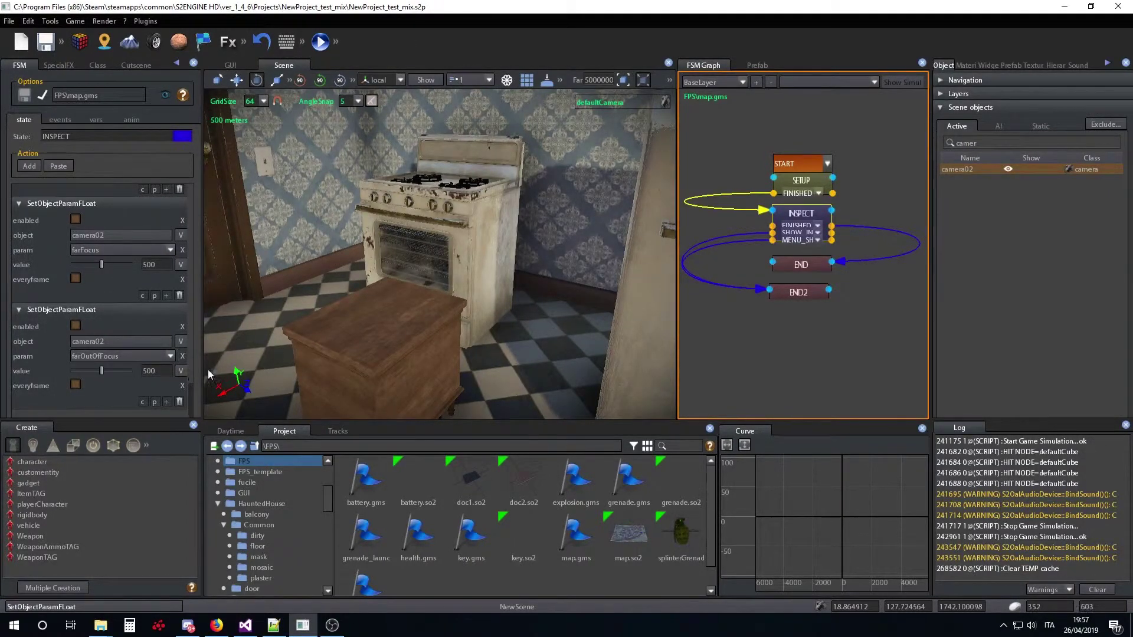
left_click(170, 357)
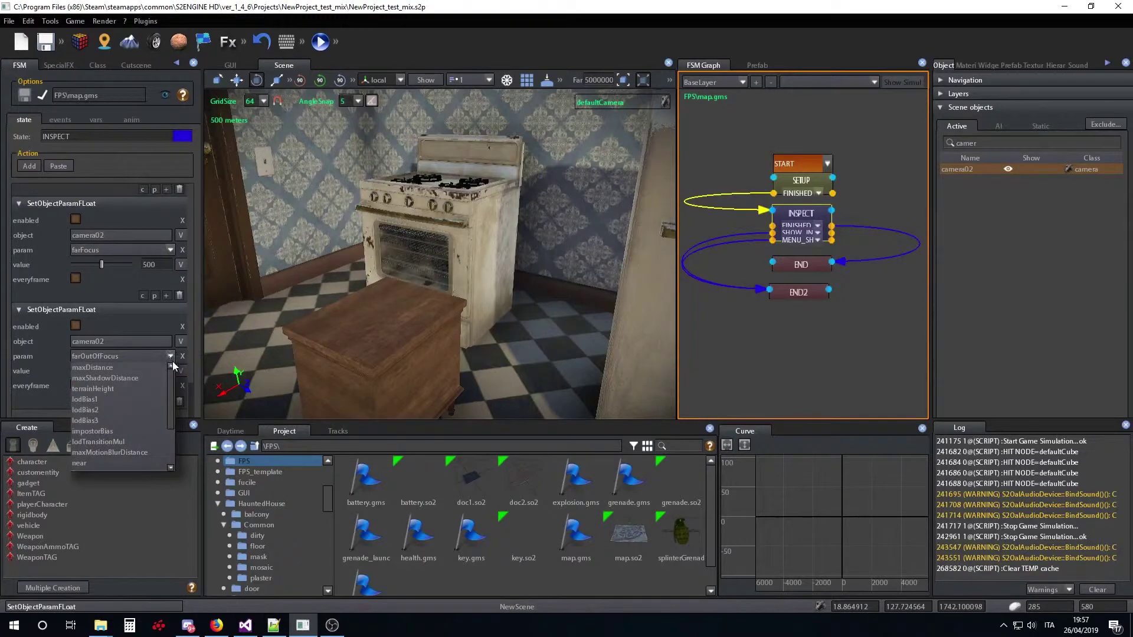
left_click_drag(171, 398, 168, 448)
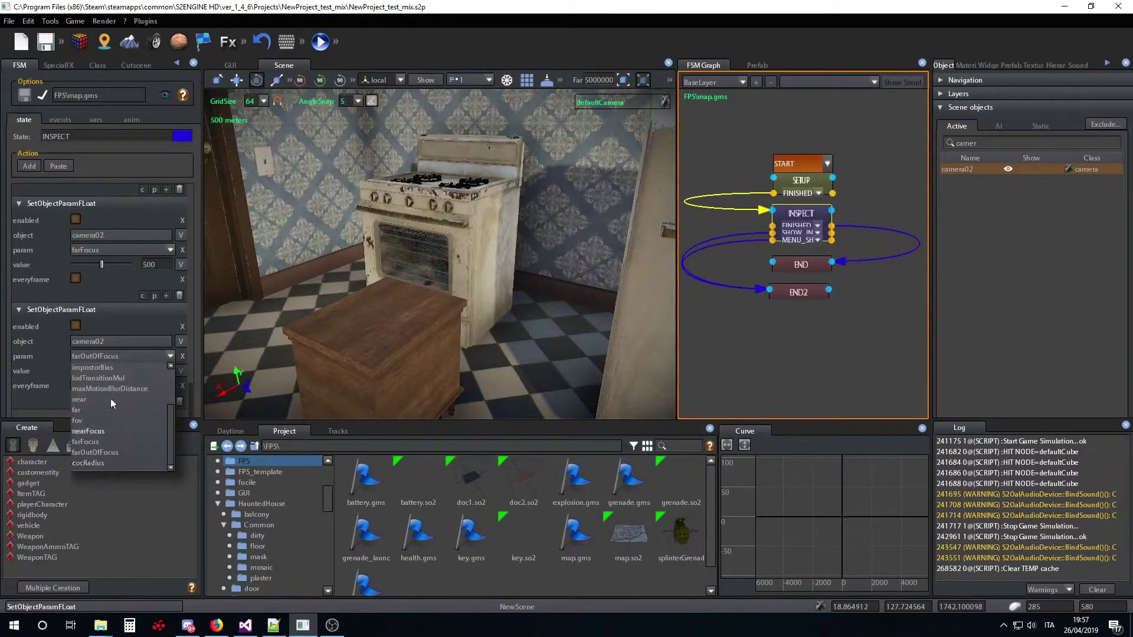
left_click(114, 309)
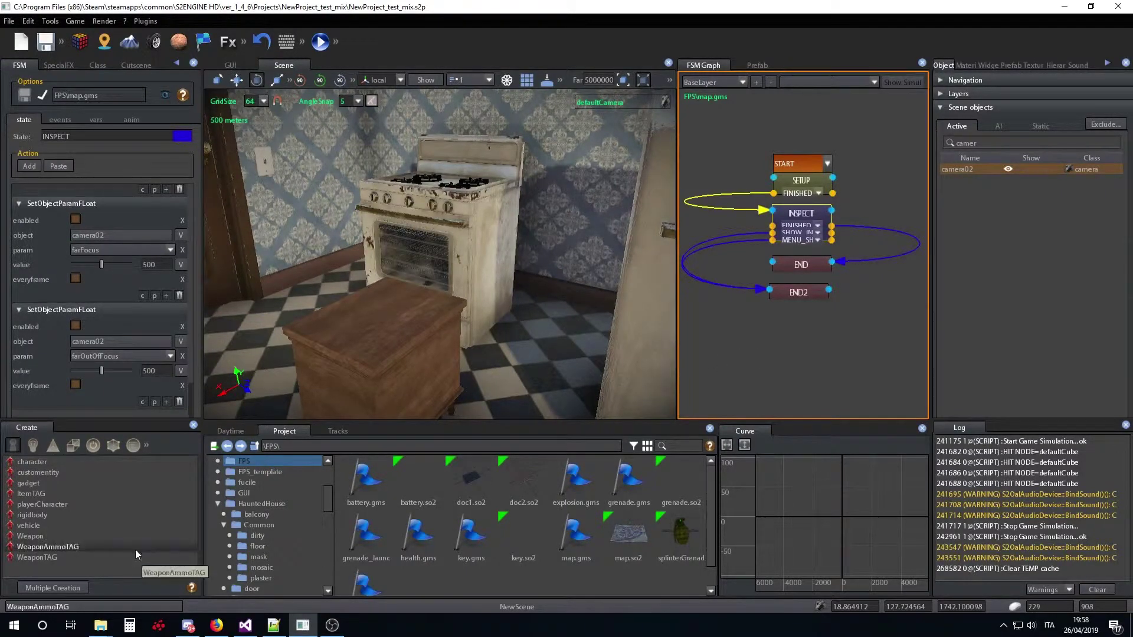
- Search the scene objects for "play" and select playerCharacter01 to load its state machine in the FSM graph
left_click_drag(328, 494, 334, 472)
mouse_move(468, 282)
right_mouse_down()
mouse_move(536, 273)
mouse_move(477, 284)
mouse_move(515, 264)
mouse_move(536, 343)
mouse_move(569, 353)
mouse_move(508, 305)
mouse_move(462, 298)
mouse_move(488, 316)
mouse_move(454, 309)
mouse_move(541, 288)
mouse_move(452, 295)
right_mouse_up()
left_click(983, 142)
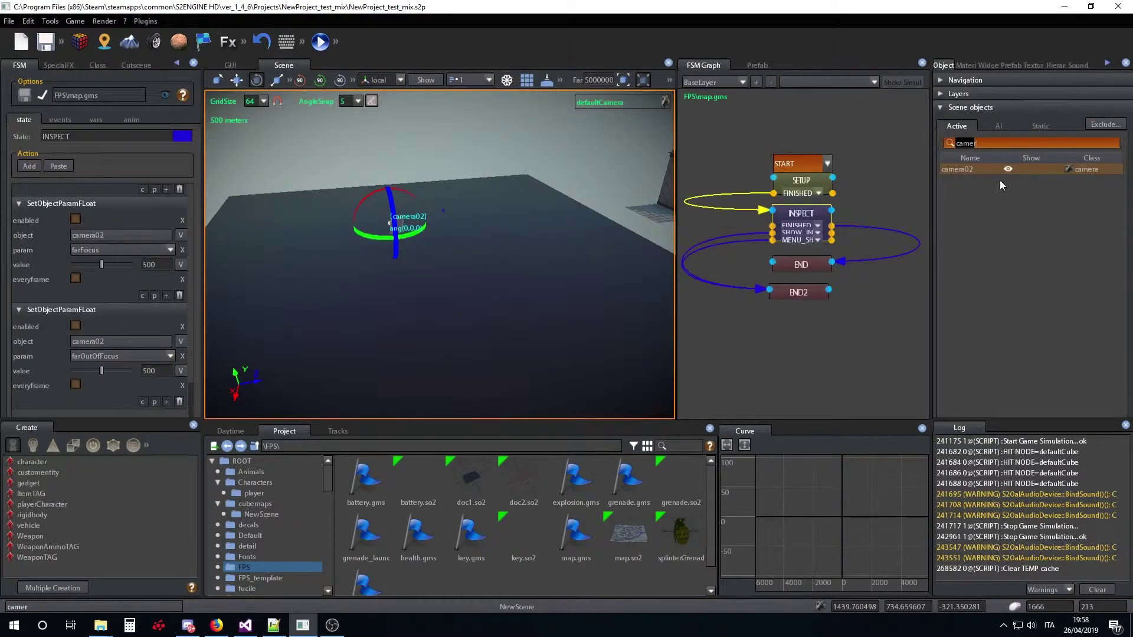
type("play")
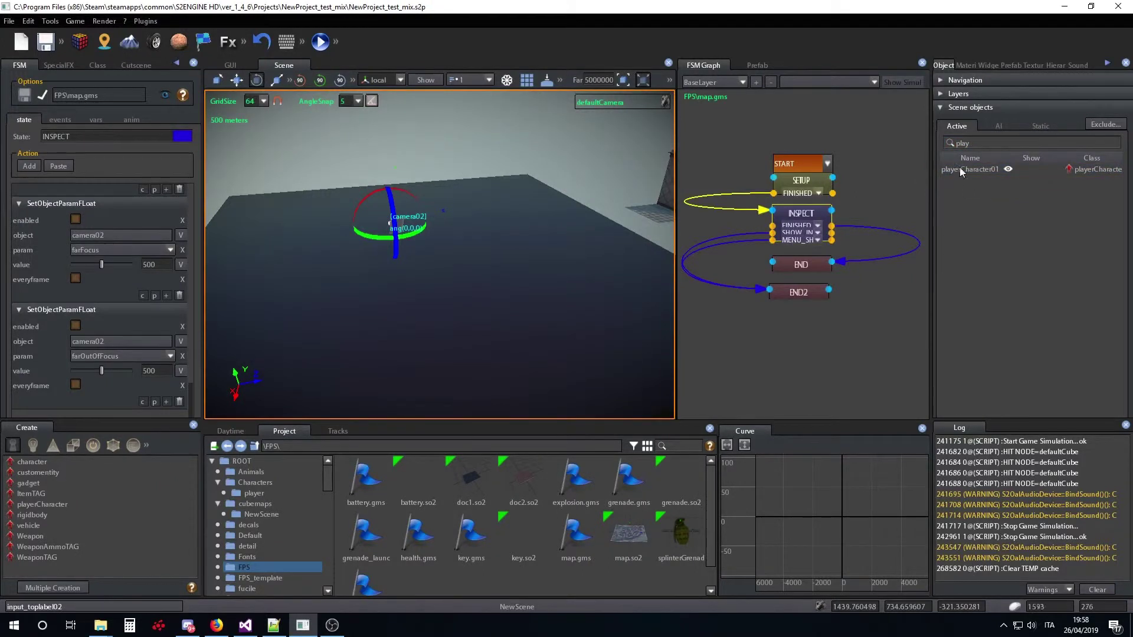
left_click(959, 169)
right_click_drag(483, 299, 462, 260)
scroll(479, 280, "up", 5)
left_click(757, 273)
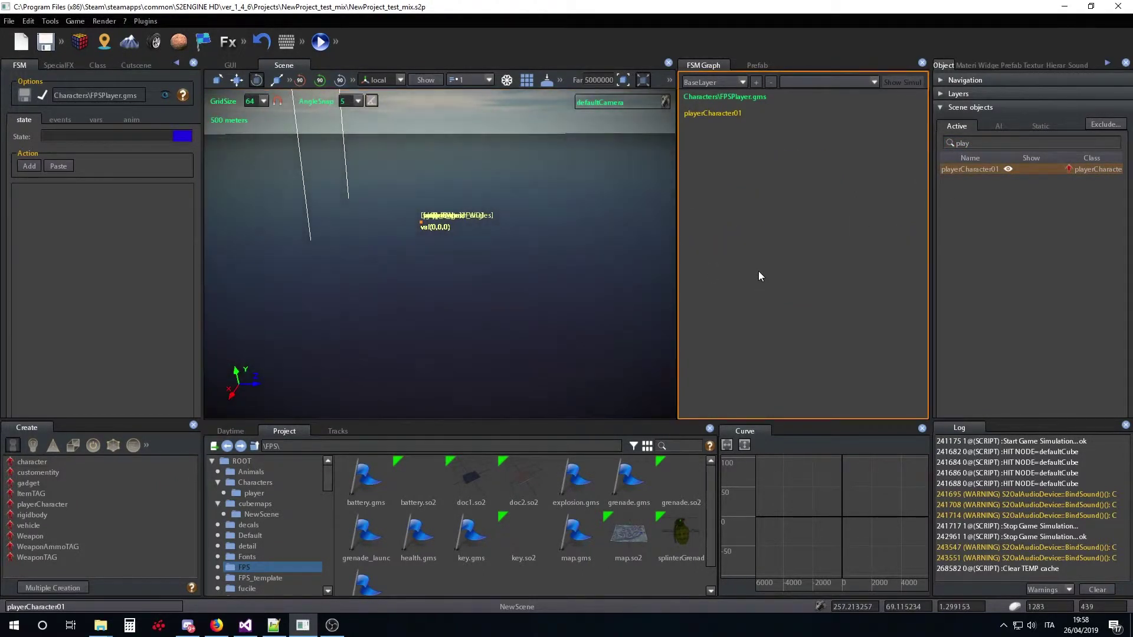
- Show the weapon_stand layer of the player's state machine and examine the WEAPON_AIM state's SetCameraFov action
left_click(742, 82)
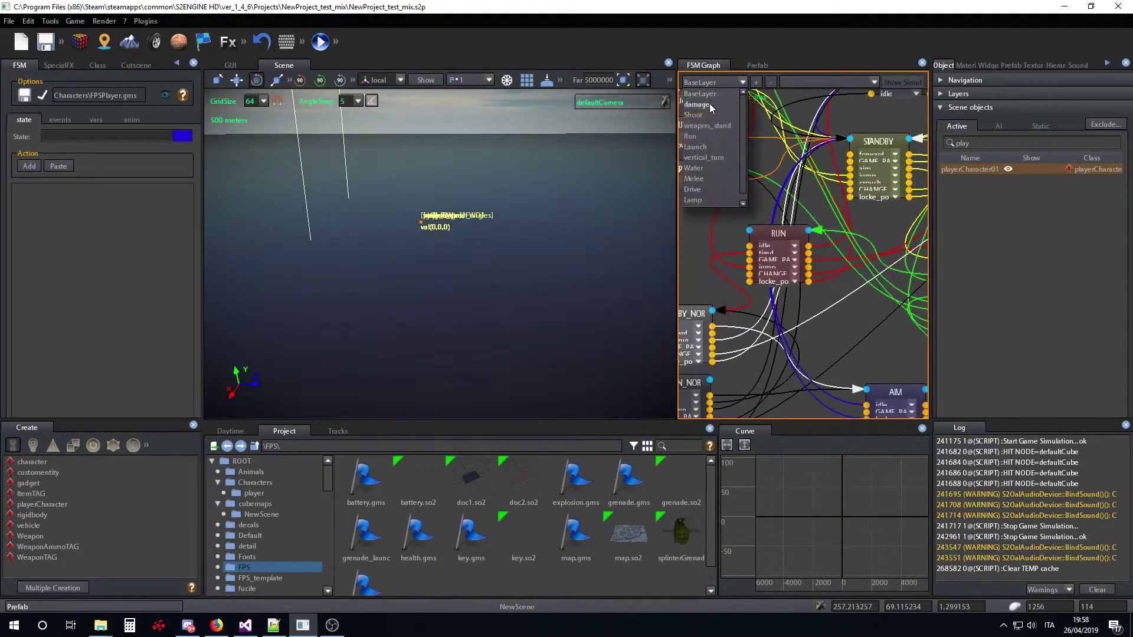
left_click(704, 126)
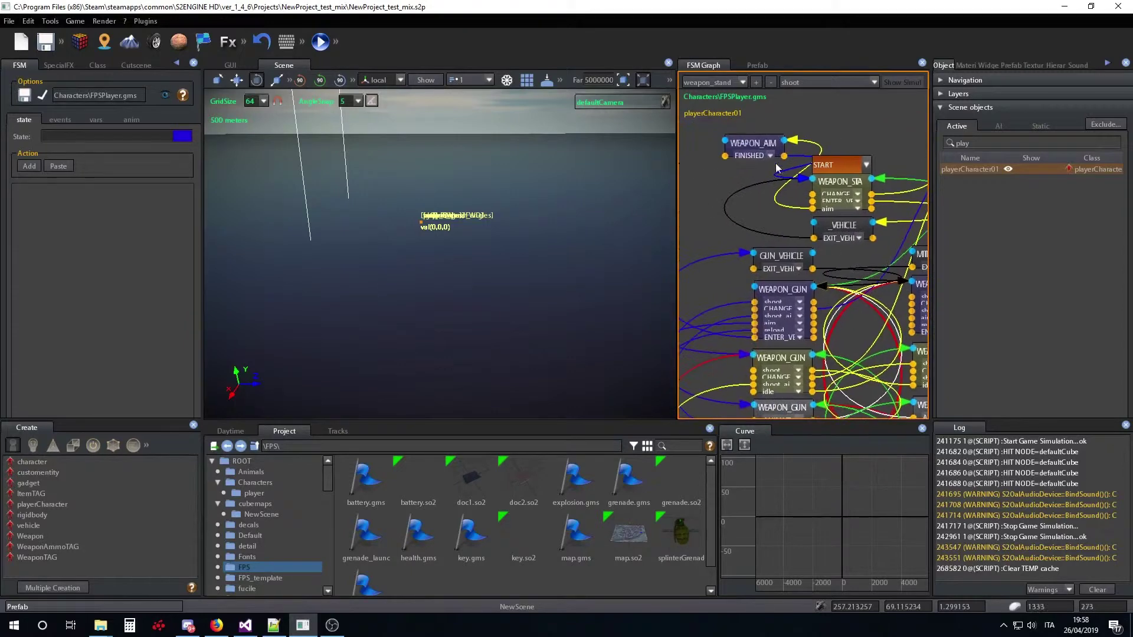
left_click(748, 145)
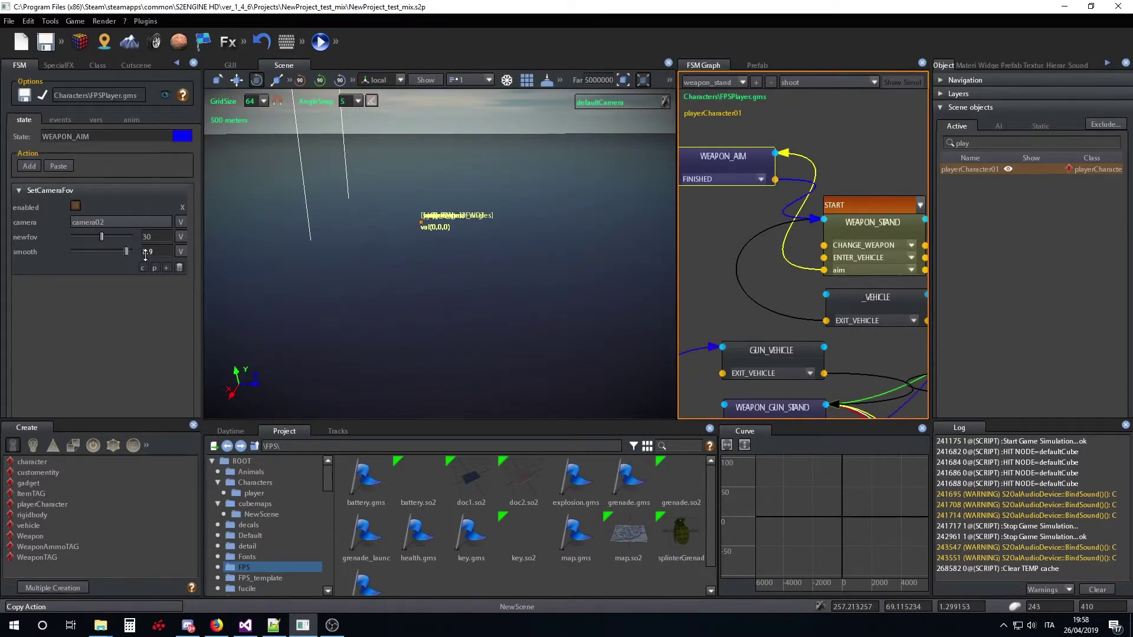
left_click_drag(715, 163, 761, 145)
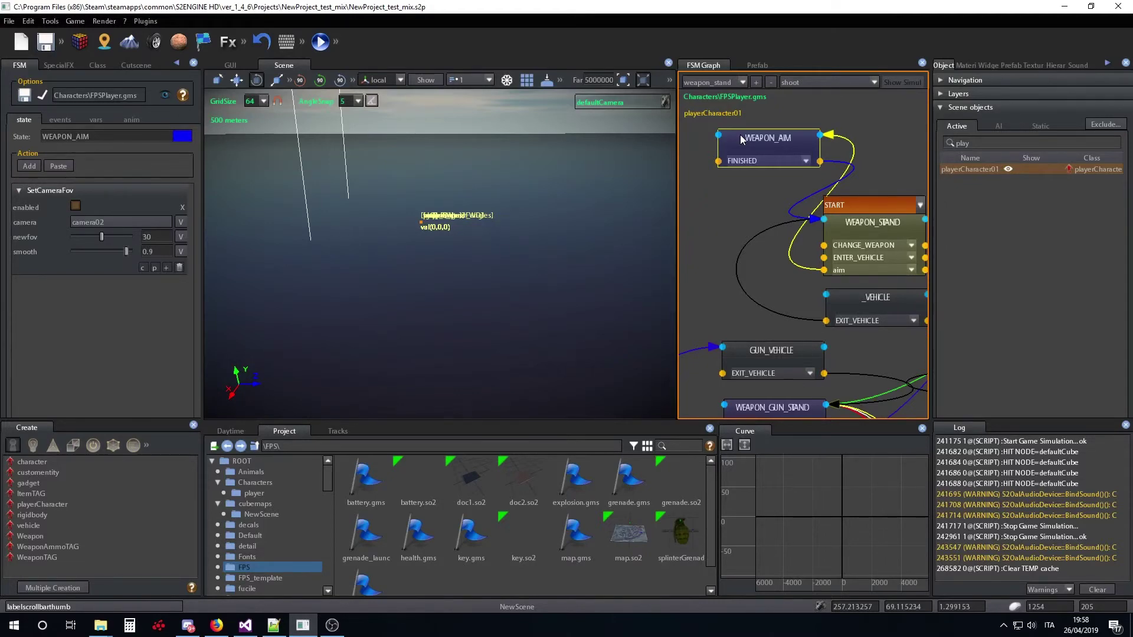
left_click_drag(775, 149, 742, 158)
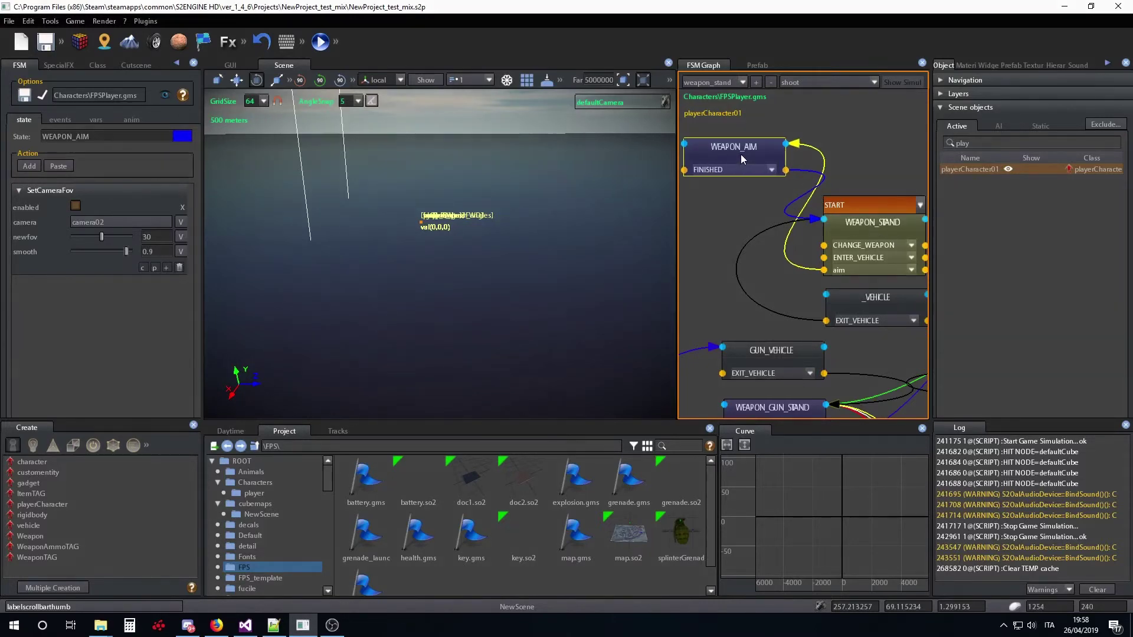